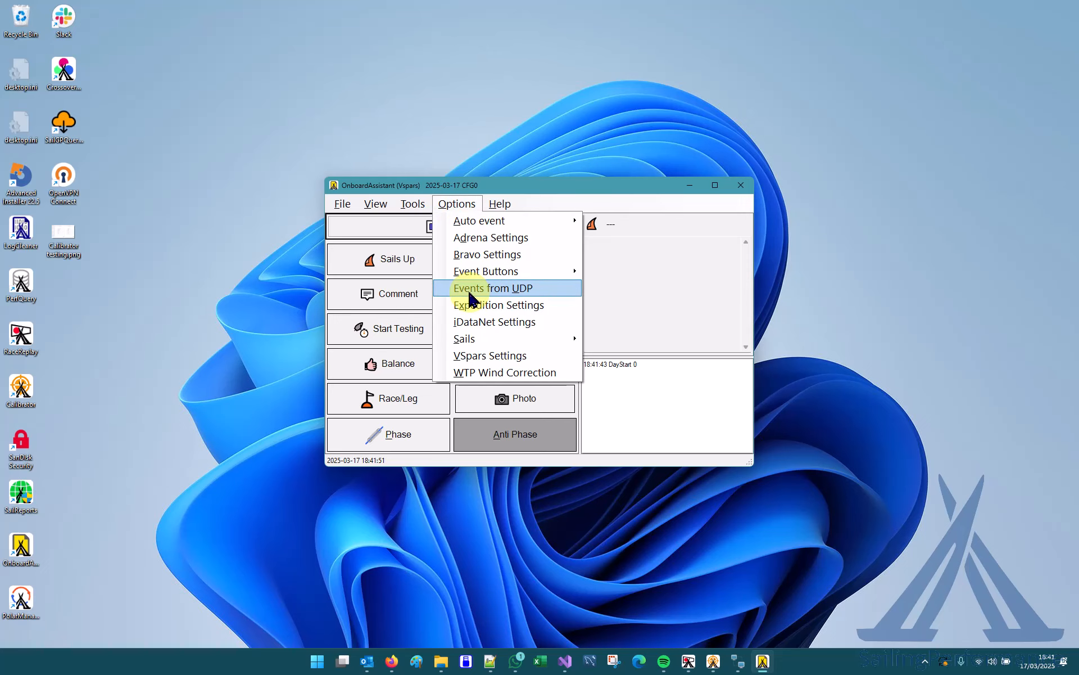
Enable receiving events from UDP on port 5400, turn on auto start at startup, and reset the connection.
{"action": "left_click", "coordinate": [507, 293]}
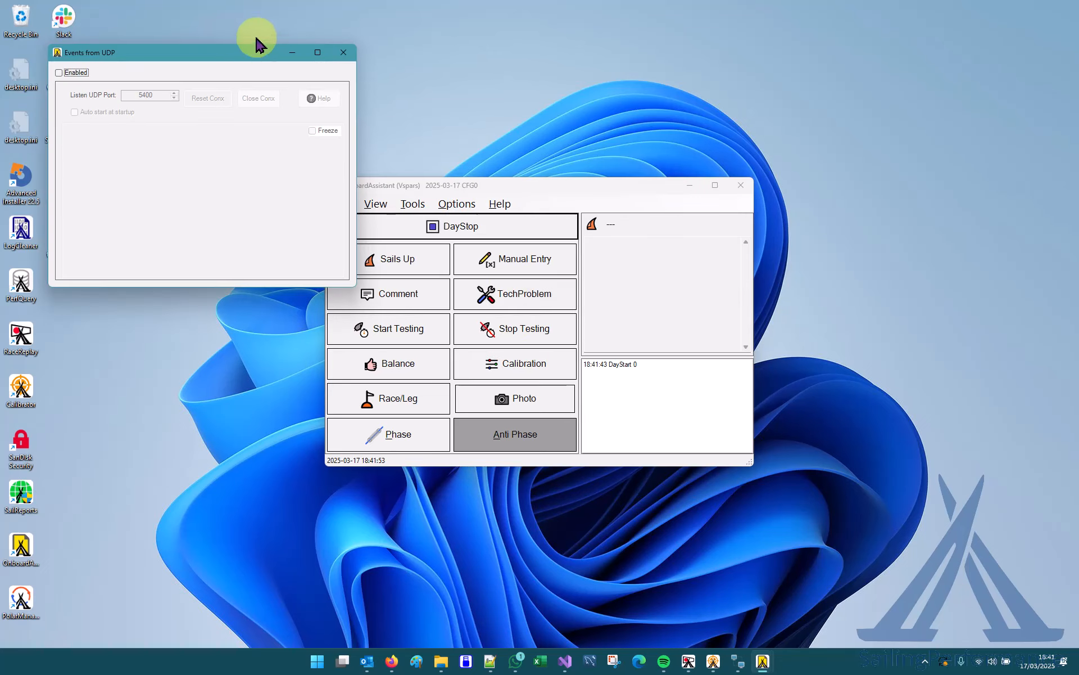
{"action": "left_click_drag", "start_coordinate": [224, 53], "coordinate": [257, 91]}
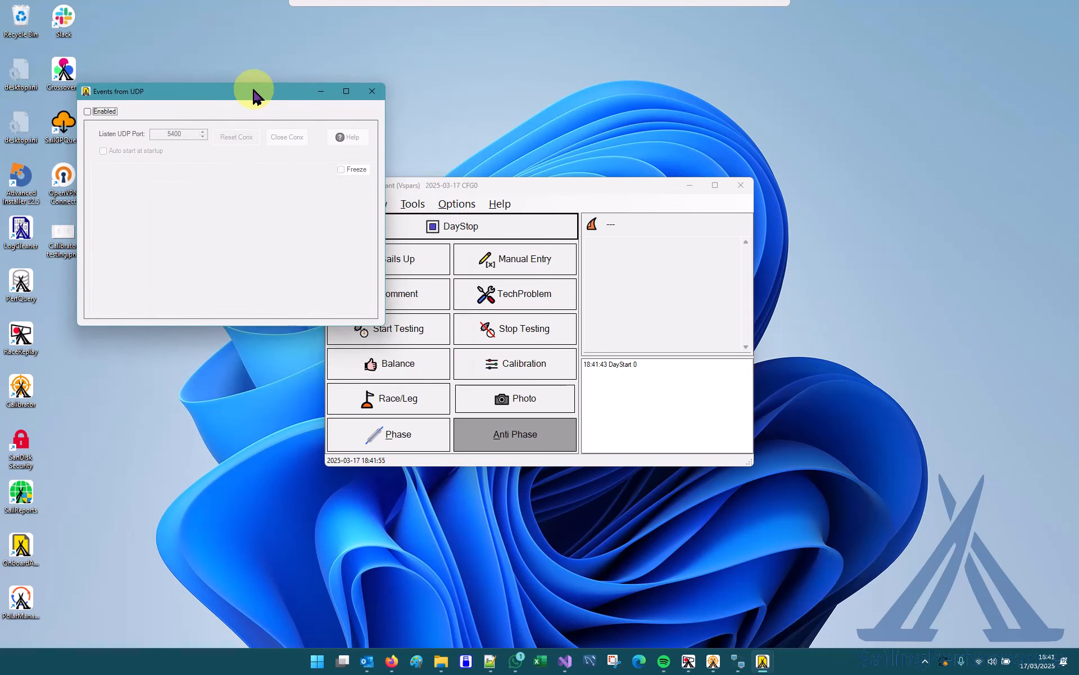
{"action": "left_click", "coordinate": [87, 111]}
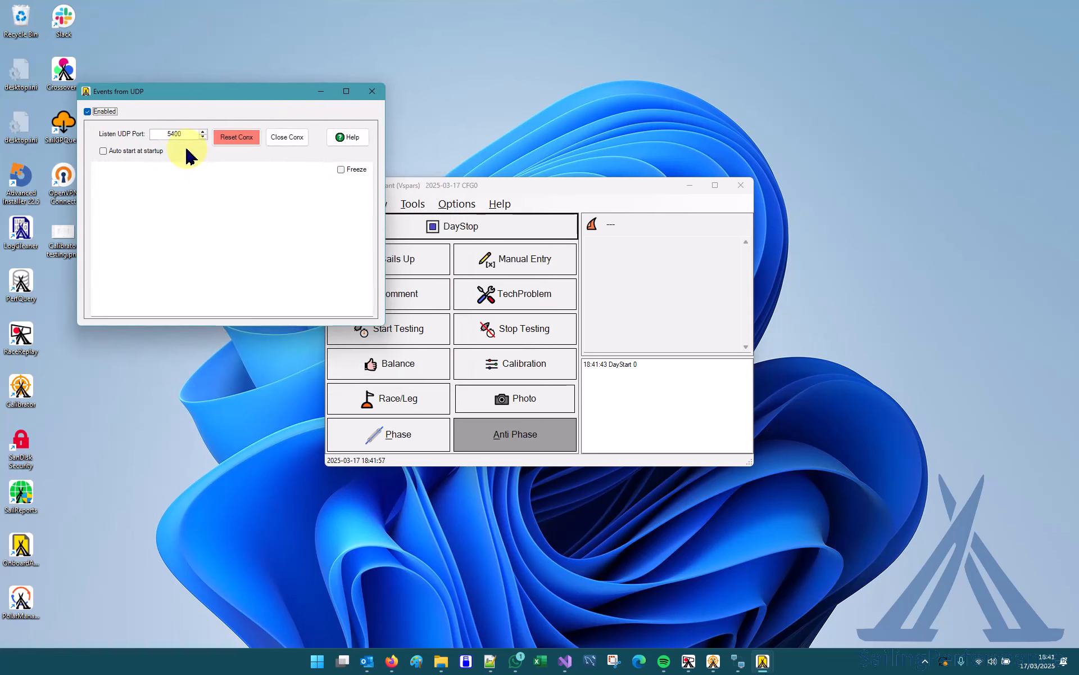
{"action": "left_click", "coordinate": [104, 151]}
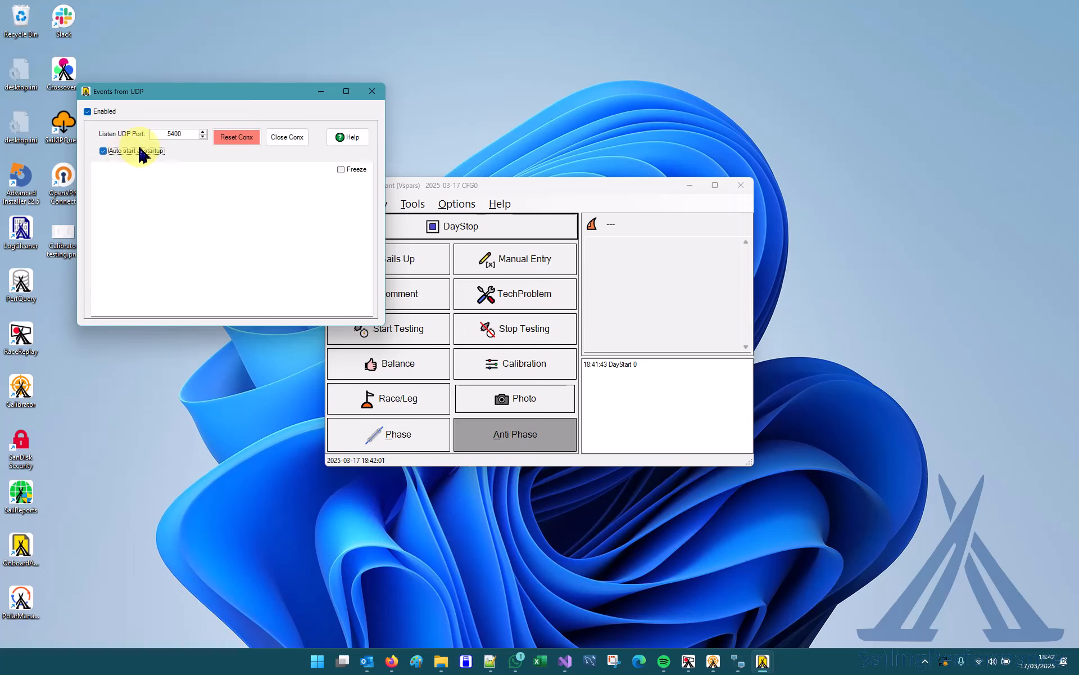
{"action": "left_click", "coordinate": [236, 141]}
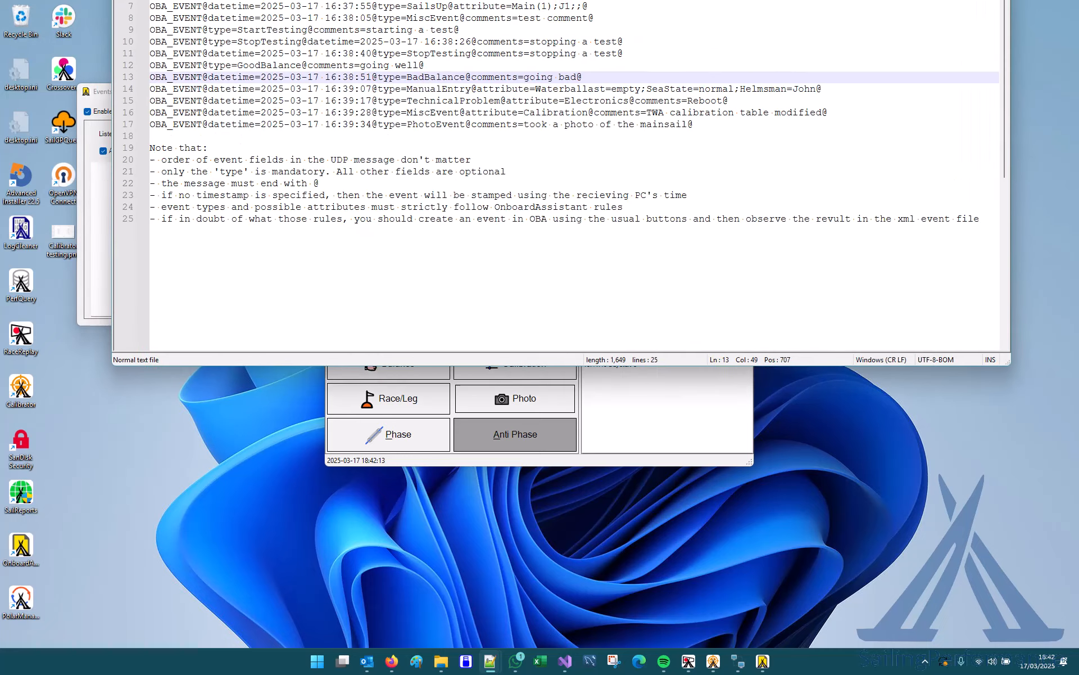
Examine the UDP message format help in Notepad++, including the SailsUp and StartTesting example lines, and minimize it.
{"action": "left_click_drag", "start_coordinate": [626, 0], "coordinate": [602, 128]}
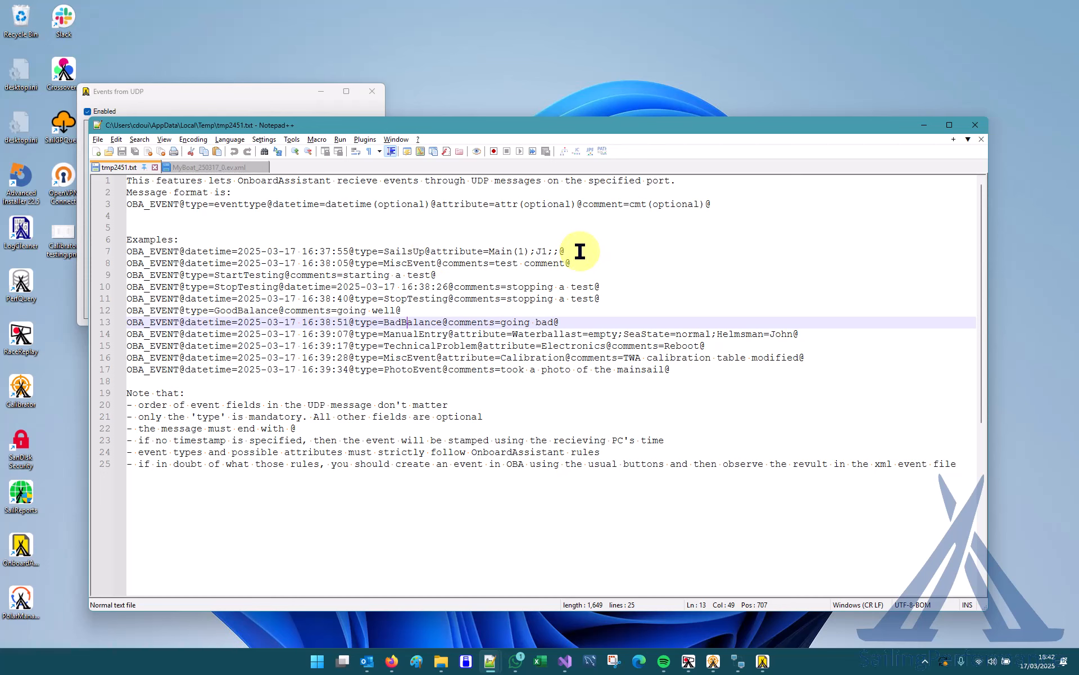
{"action": "left_click_drag", "start_coordinate": [579, 251], "coordinate": [95, 251]}
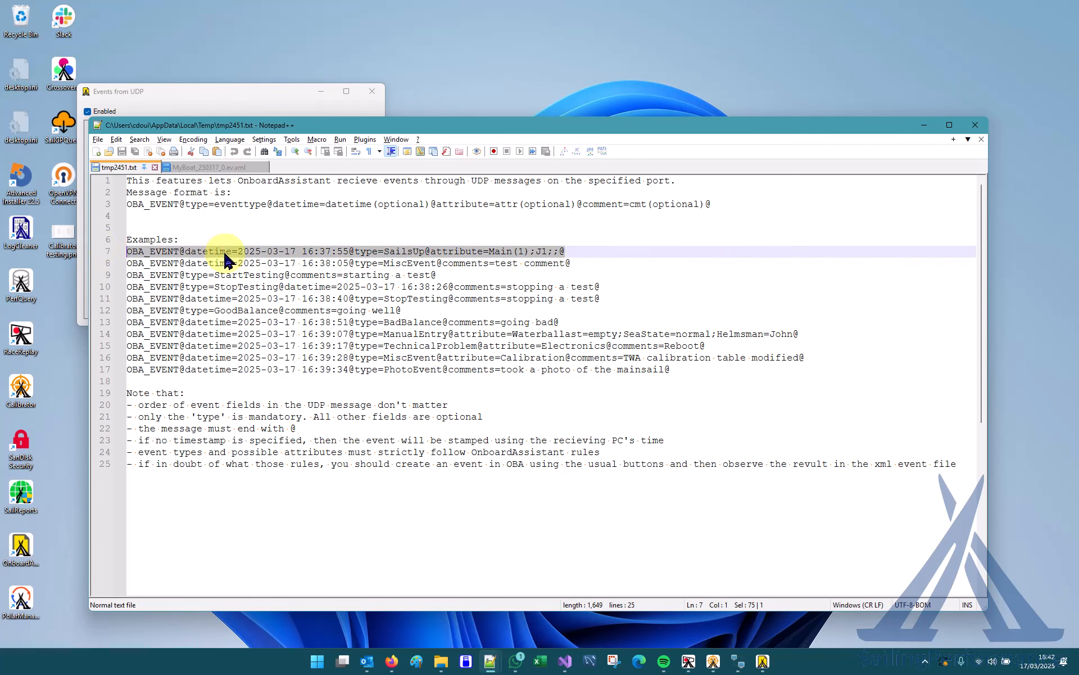
{"action": "left_click", "coordinate": [403, 253]}
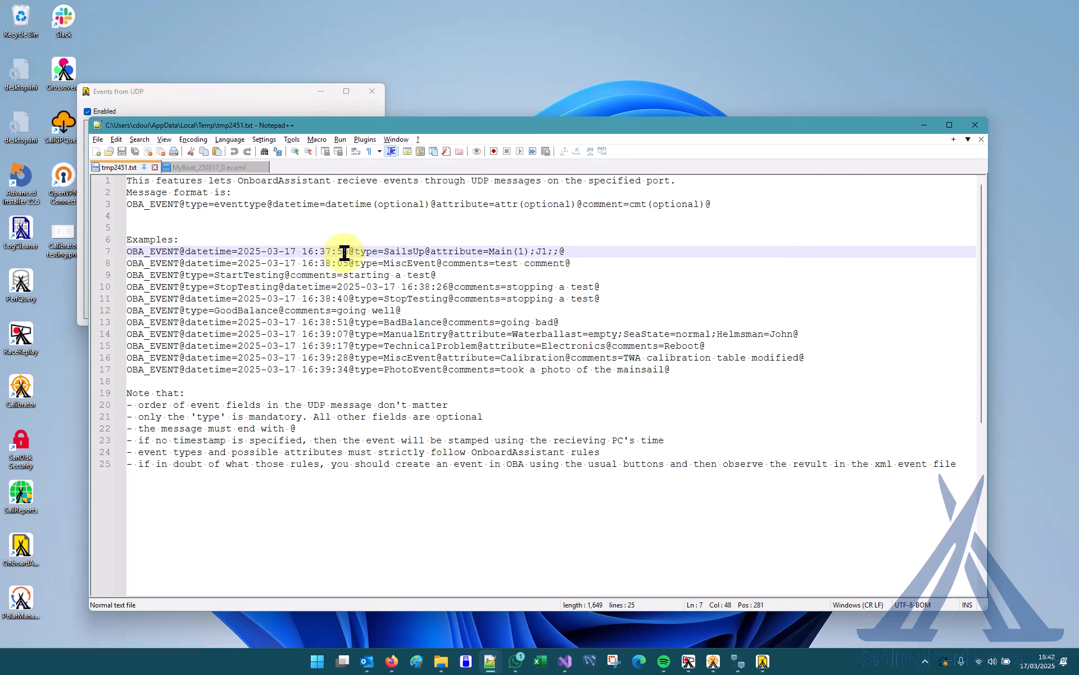
{"action": "triple_click", "coordinate": [127, 275]}
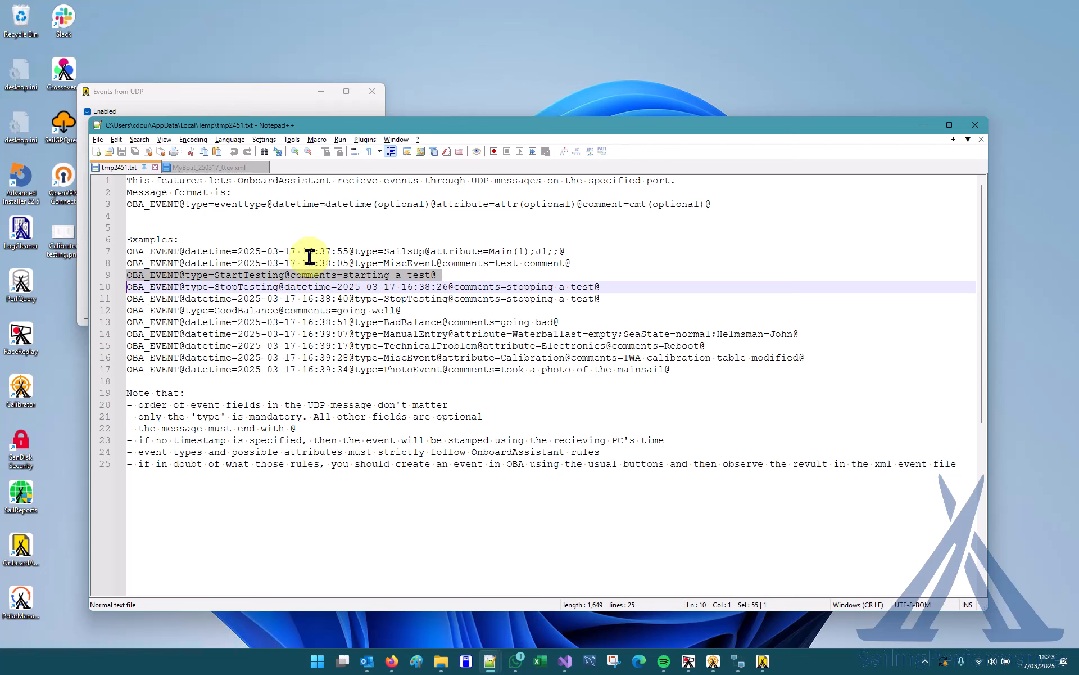
{"action": "left_click", "coordinate": [922, 127]}
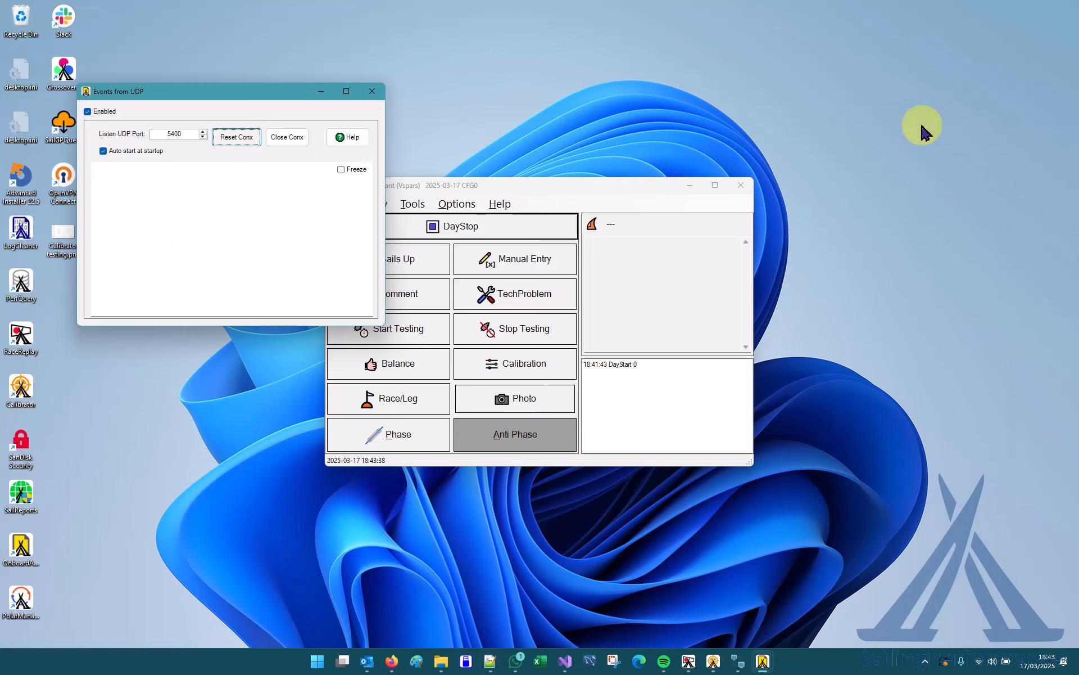
Record a Sails Up event in OnboardAssistant with Main as the mainsail and J1 as the headsail.
{"action": "left_click", "coordinate": [556, 187]}
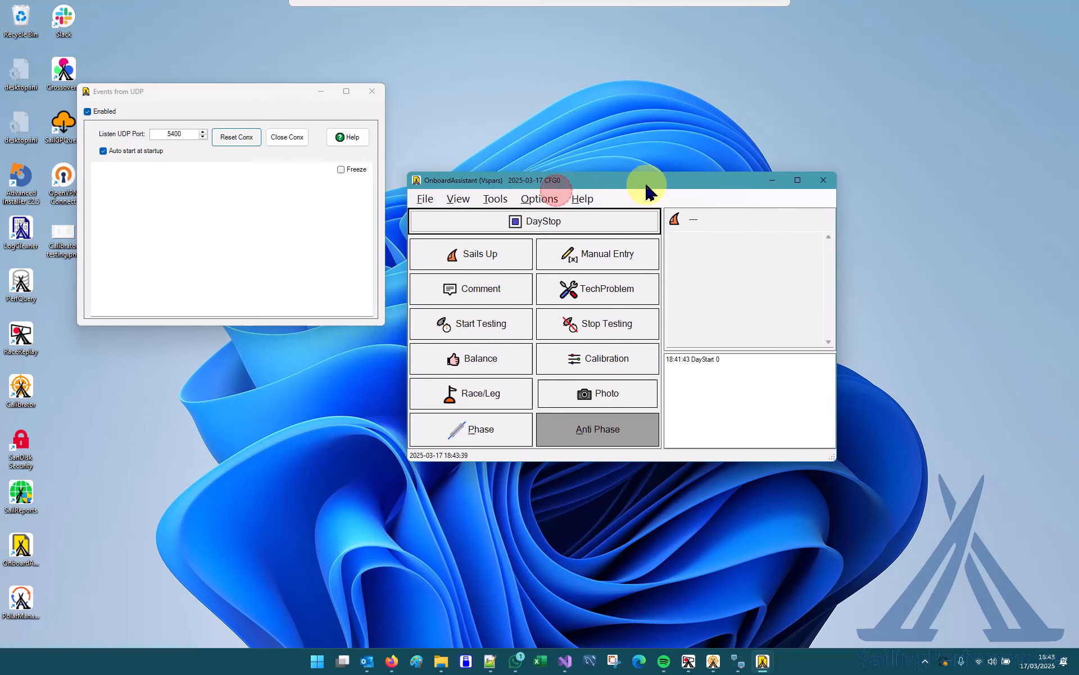
{"action": "left_click", "coordinate": [476, 252]}
{"action": "left_click", "coordinate": [565, 248]}
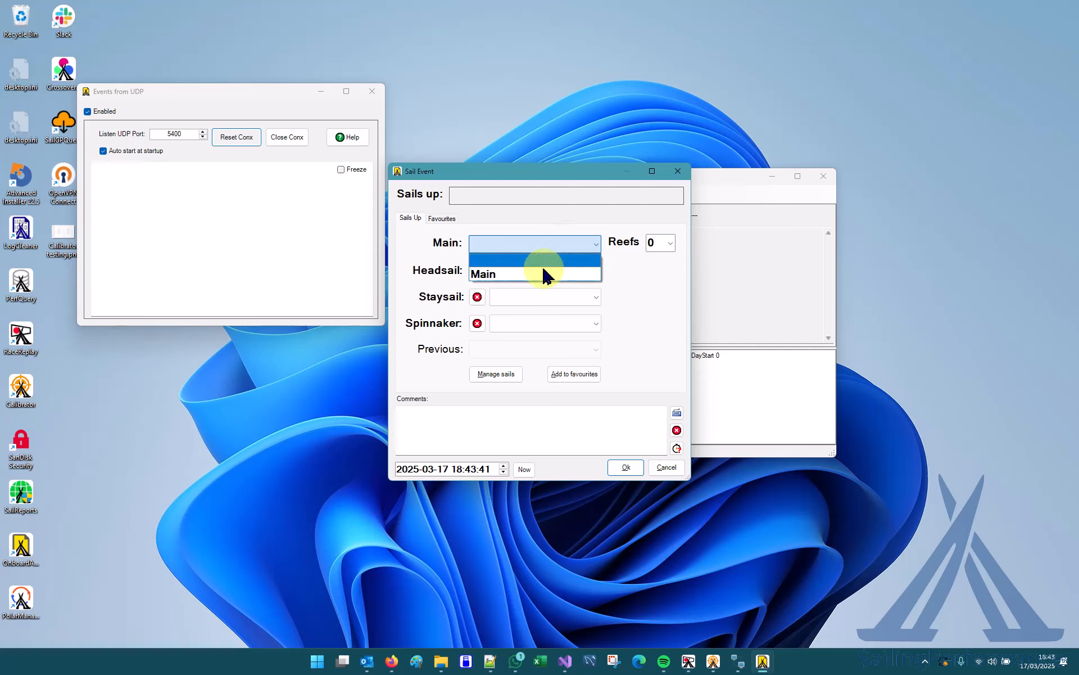
{"action": "left_click", "coordinate": [544, 276]}
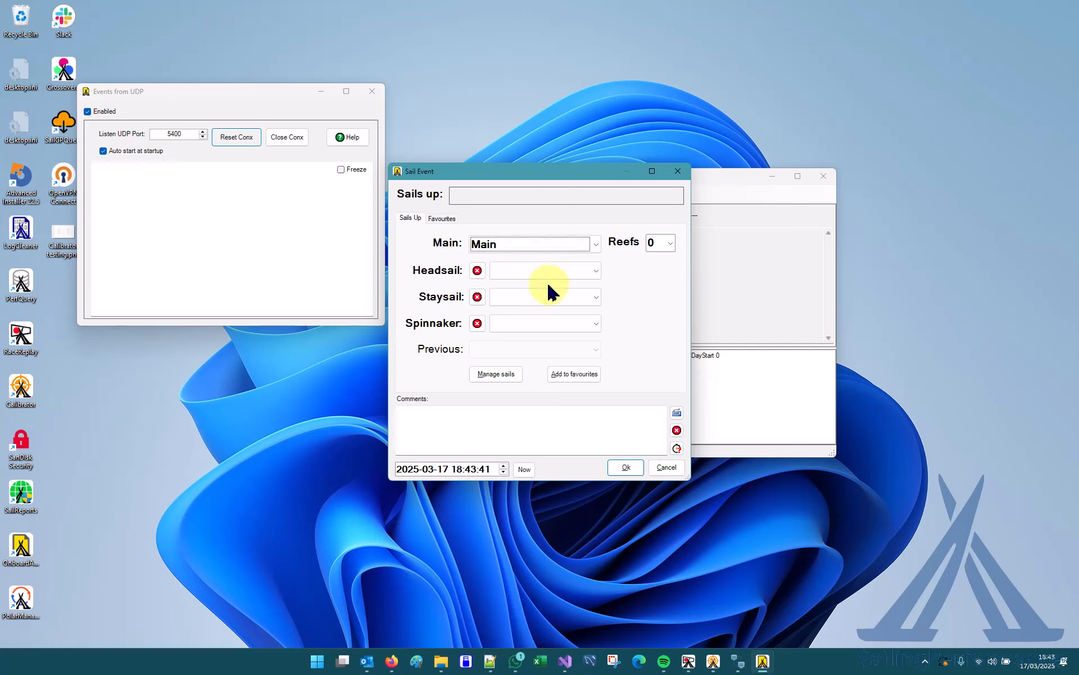
{"action": "left_click", "coordinate": [531, 271]}
{"action": "left_click", "coordinate": [503, 298]}
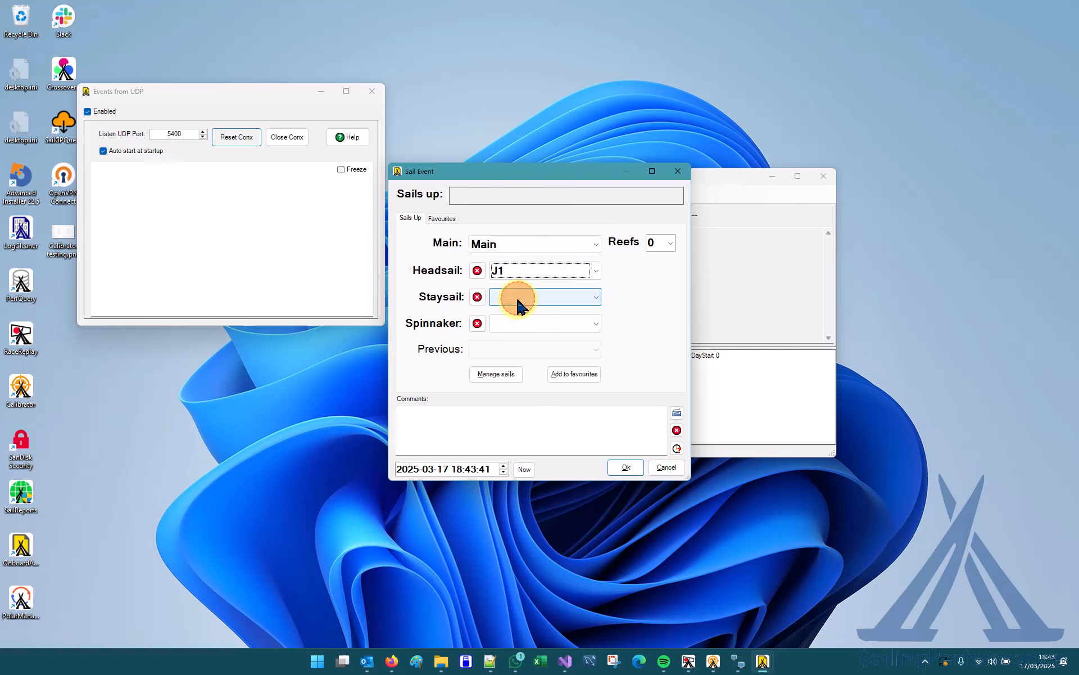
{"action": "left_click", "coordinate": [627, 467]}
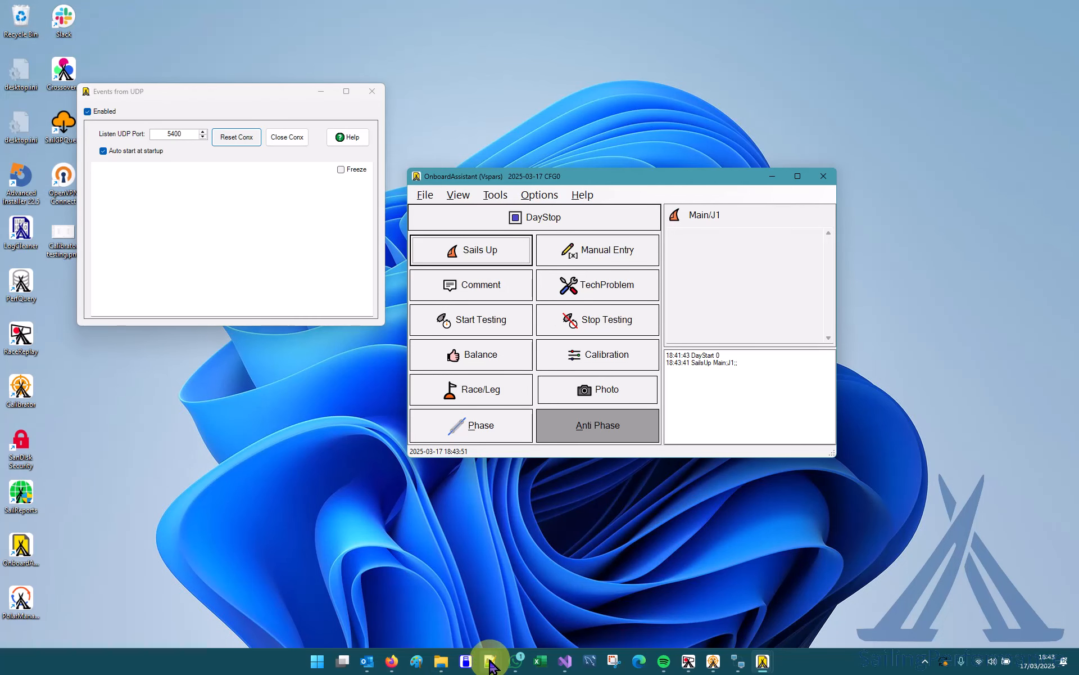
Switch to Notepad++ and examine how the SailsUp event is written in the events section of MyBoat_250317_0.ev.xml.
{"action": "mouse_move", "coordinate": [490, 666]}
{"action": "left_click", "coordinate": [430, 622]}
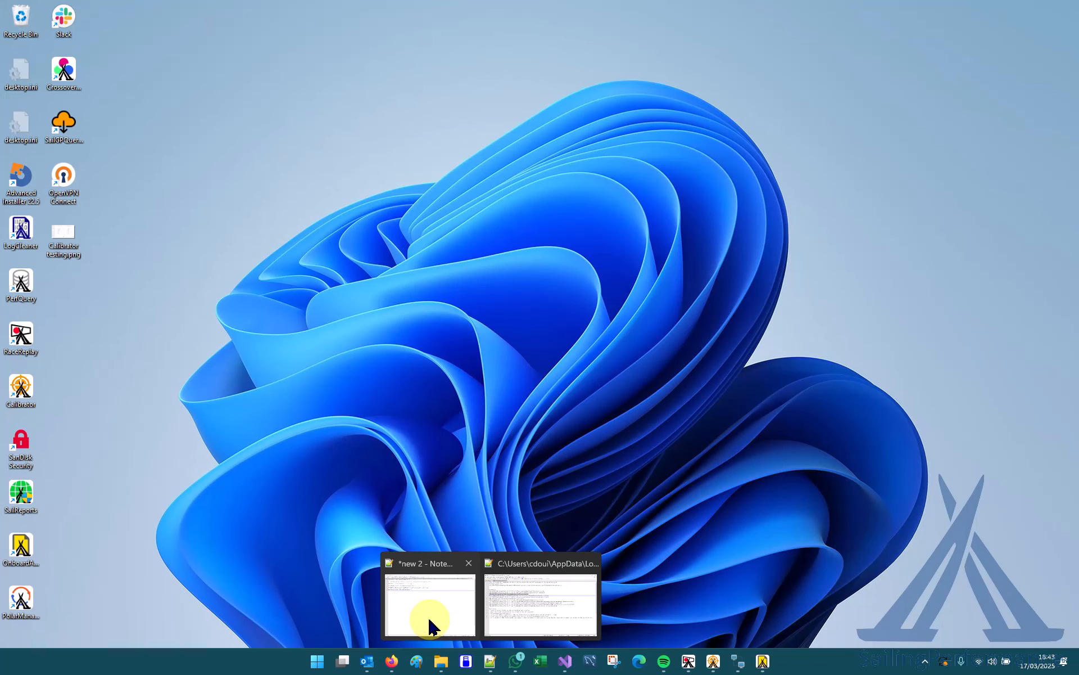
{"action": "left_click", "coordinate": [516, 619]}
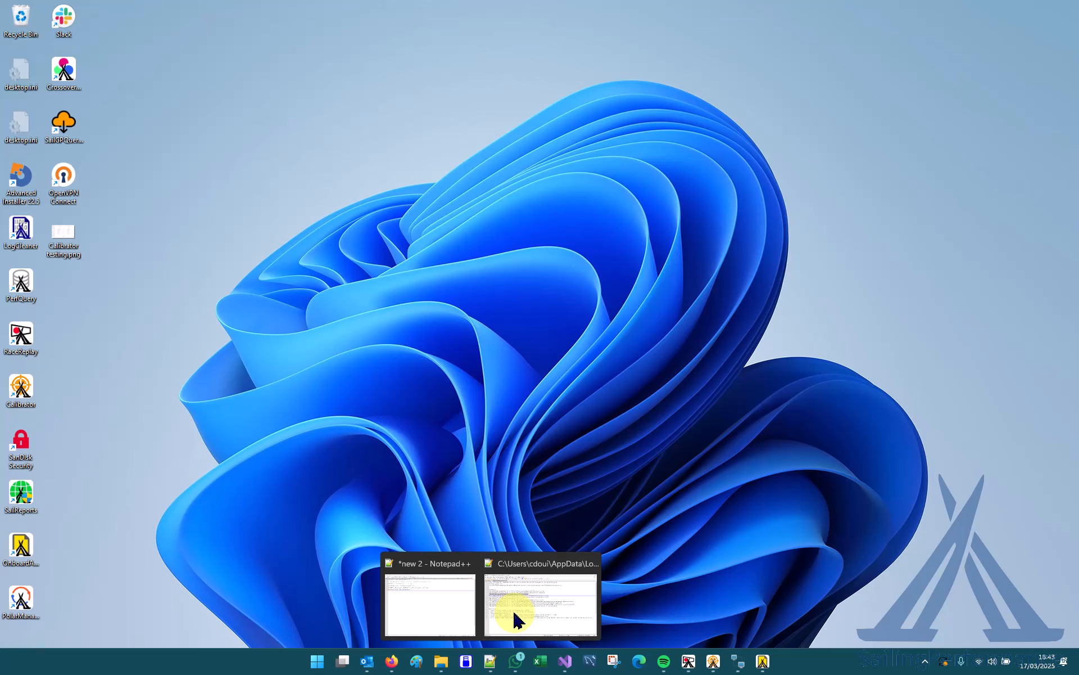
{"action": "left_click", "coordinate": [555, 589]}
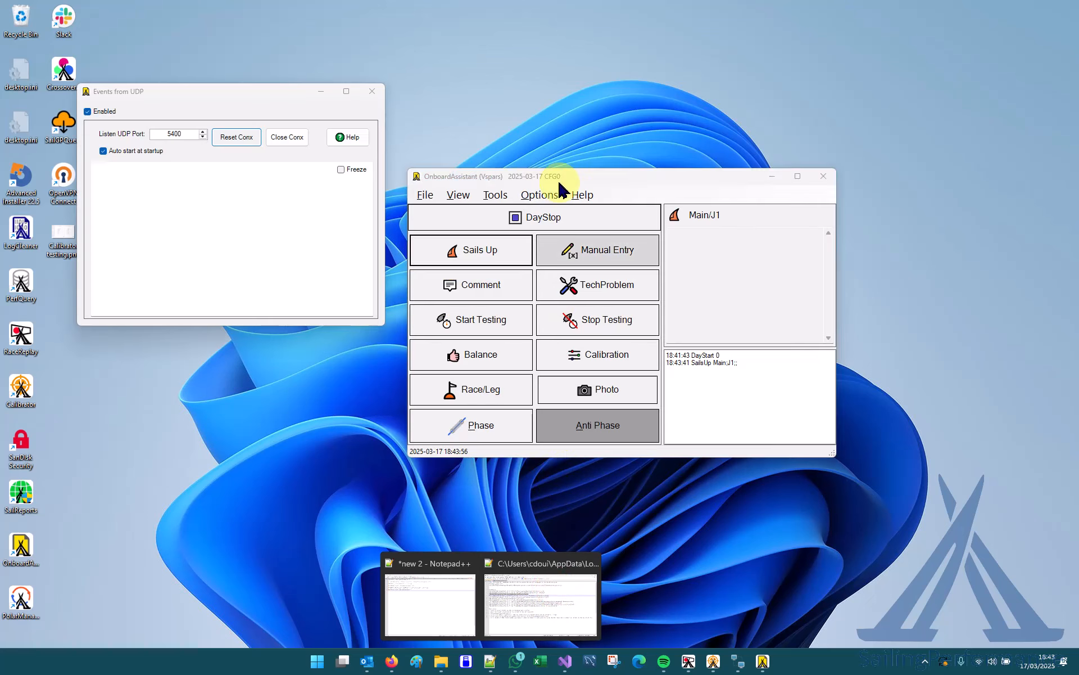
{"action": "left_click", "coordinate": [557, 178]}
{"action": "key", "text": "alt+Tab"}
{"action": "key", "text": "alt+Tab"}
{"action": "key", "text": "alt+Tab"}
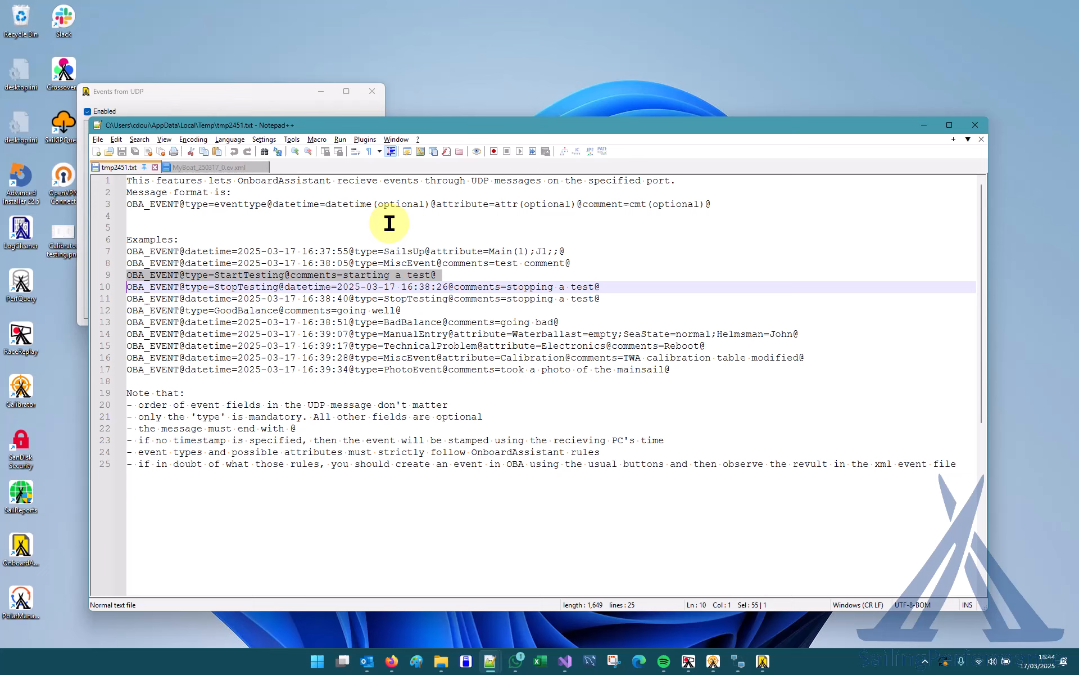
{"action": "left_click", "coordinate": [213, 166]}
{"action": "left_click", "coordinate": [581, 378]}
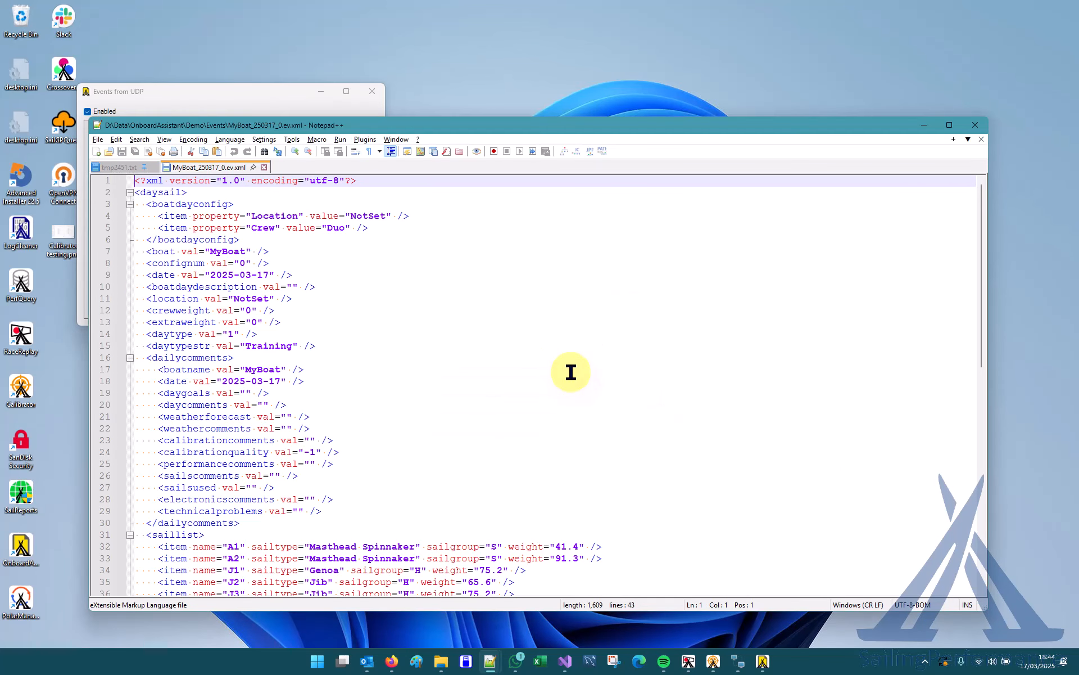
{"action": "scroll", "coordinate": [571, 372], "scroll_direction": "down", "scroll_amount": 7}
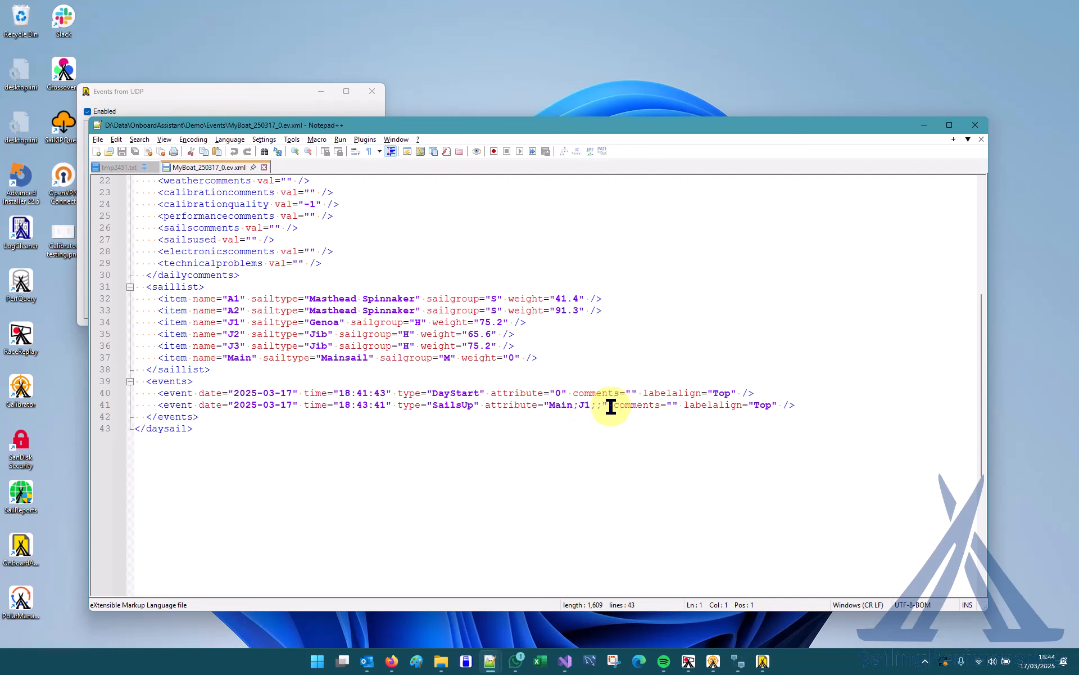
Return to OnboardAssistant and record another Sails Up event for Main and J1 with 1 reef.
{"action": "left_click_drag", "start_coordinate": [618, 131], "coordinate": [666, 222]}
{"action": "left_click", "coordinate": [656, 173]}
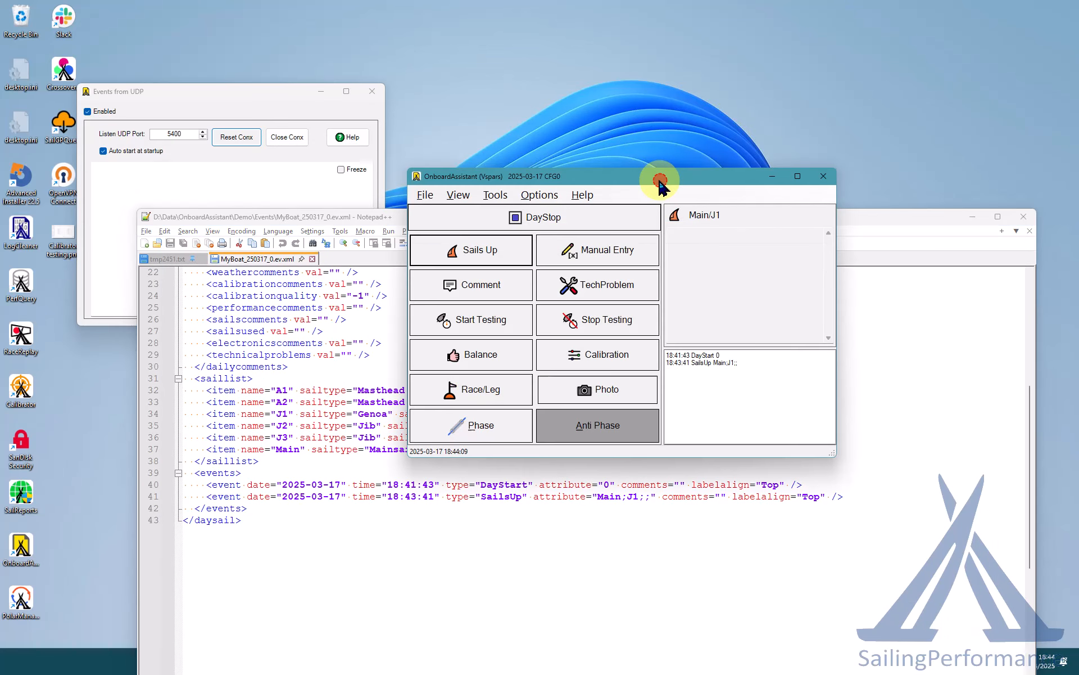
{"action": "left_click", "coordinate": [478, 251]}
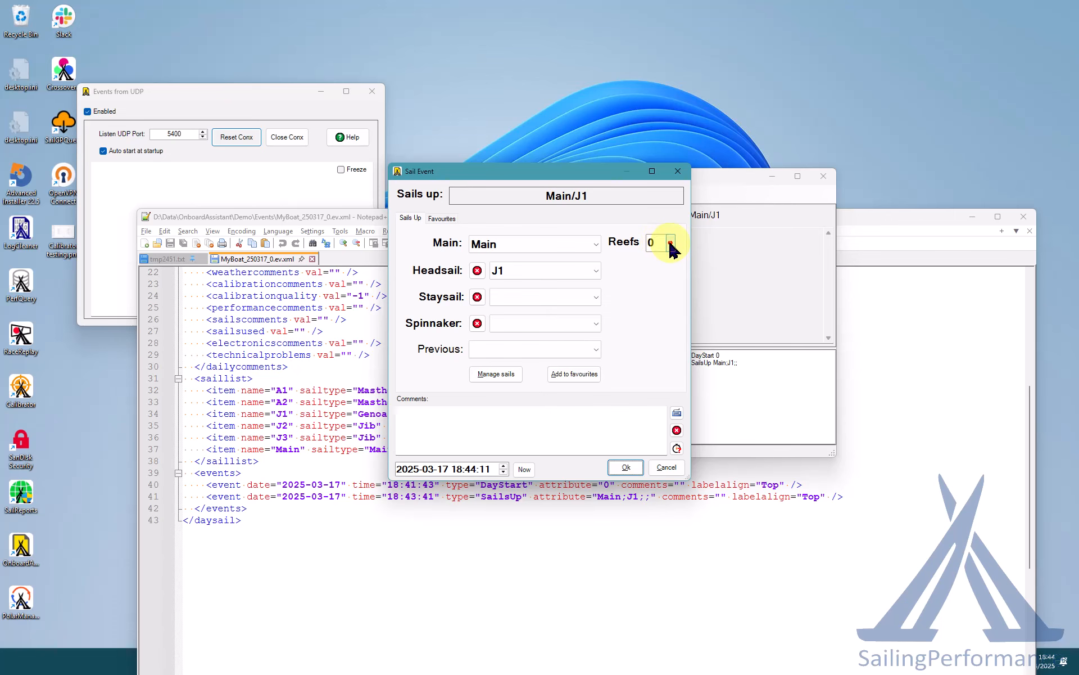
{"action": "left_click", "coordinate": [671, 244]}
{"action": "left_click", "coordinate": [665, 274]}
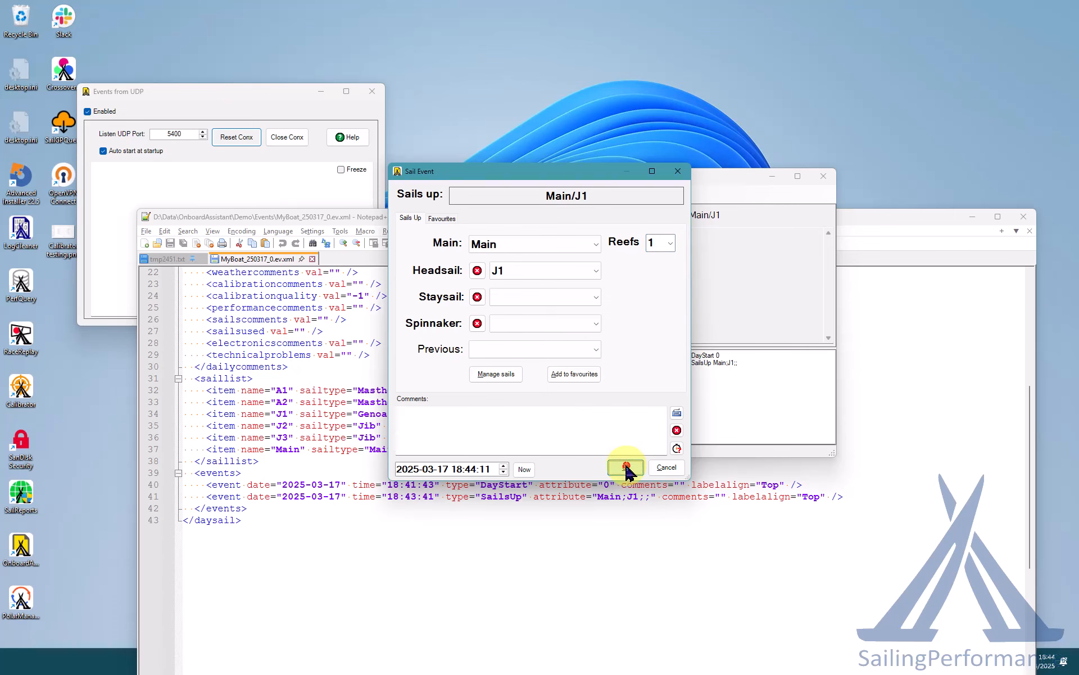
{"action": "left_click", "coordinate": [626, 466]}
Reload MyBoat_250317_0.ev.xml in Notepad++, examine the newly added reefed SailsUp entry, and minimize the editor.
{"action": "left_click", "coordinate": [325, 251]}
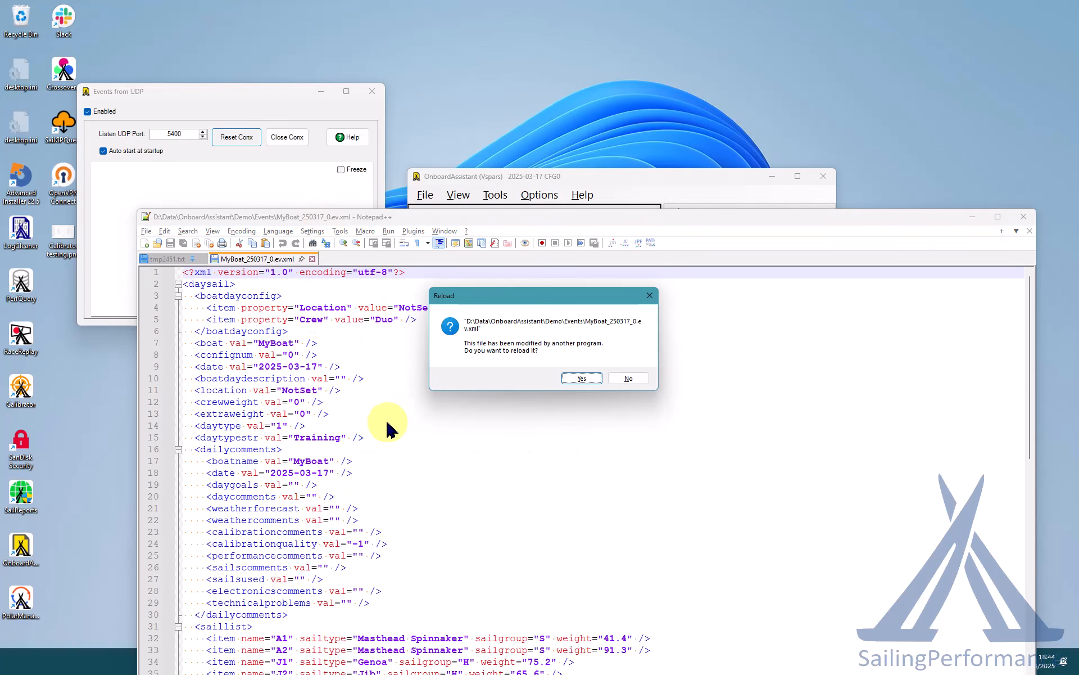
{"action": "left_click", "coordinate": [585, 379]}
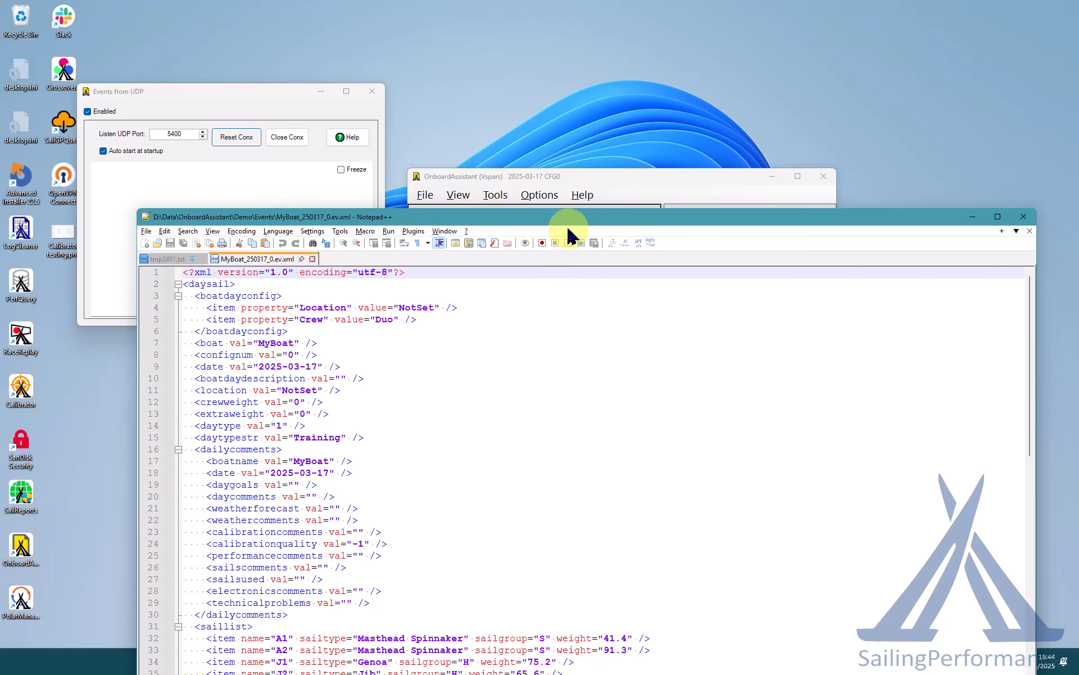
{"action": "left_click_drag", "start_coordinate": [573, 217], "coordinate": [517, 137]}
{"action": "scroll", "coordinate": [523, 432], "scroll_direction": "down", "scroll_amount": 7}
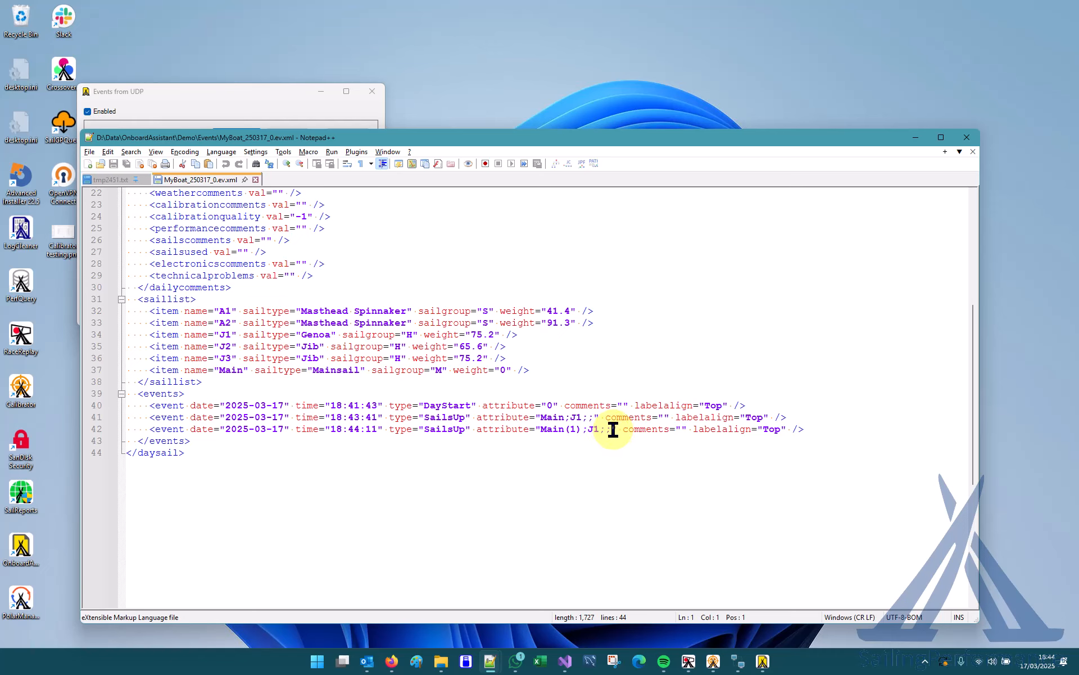
{"action": "left_click", "coordinate": [912, 141]}
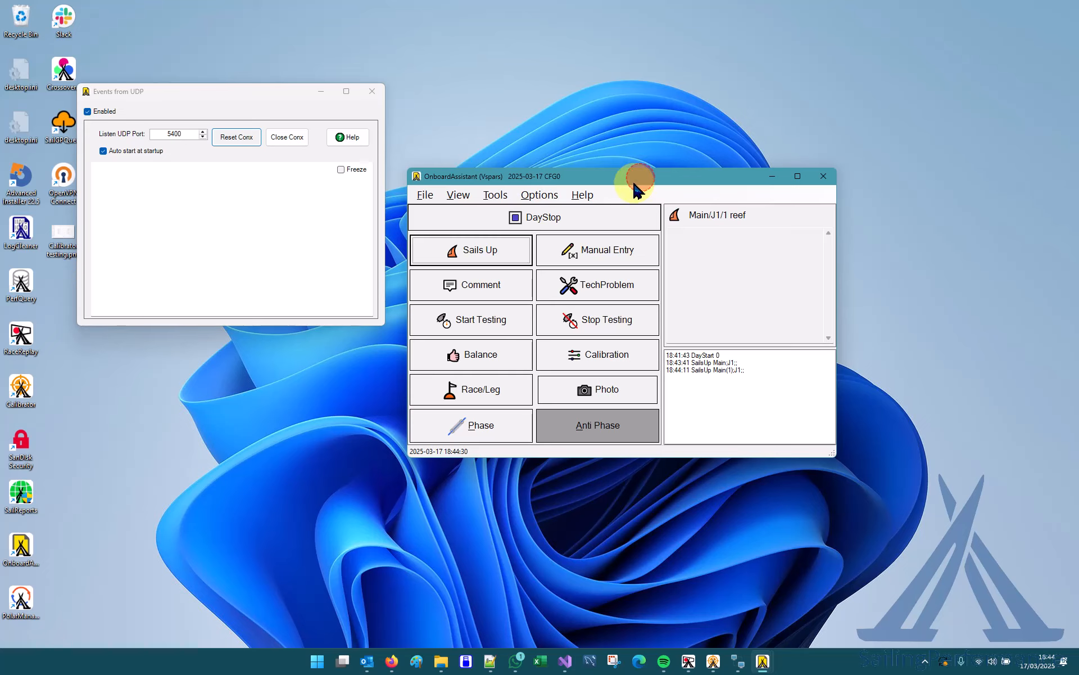
Close the Events from UDP window and arrange OnboardAssistant and UDPReadWrite side by side.
{"action": "left_click_drag", "start_coordinate": [634, 185], "coordinate": [415, 280]}
{"action": "left_click", "coordinate": [202, 106]}
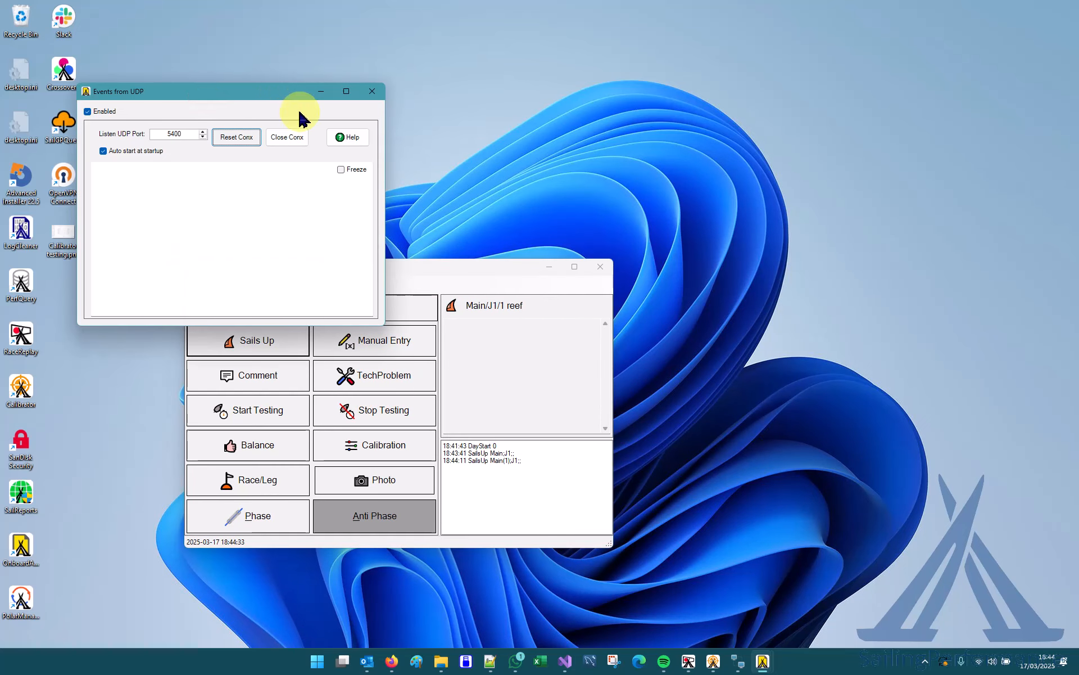
{"action": "left_click", "coordinate": [371, 93]}
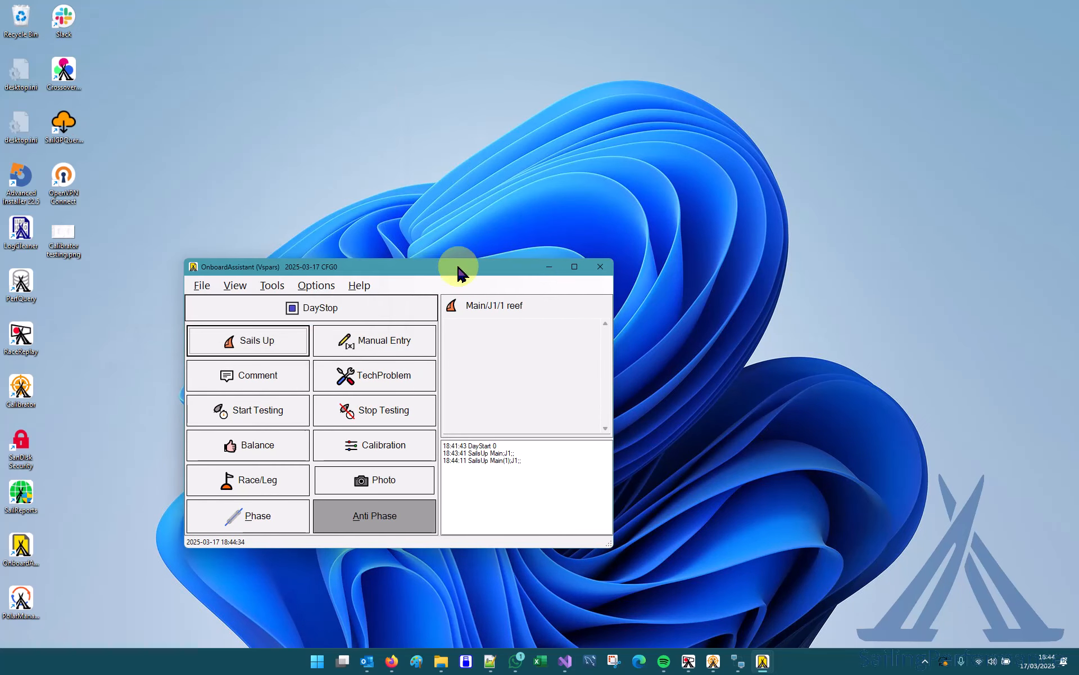
{"action": "left_click_drag", "start_coordinate": [837, 0], "coordinate": [837, 106]}
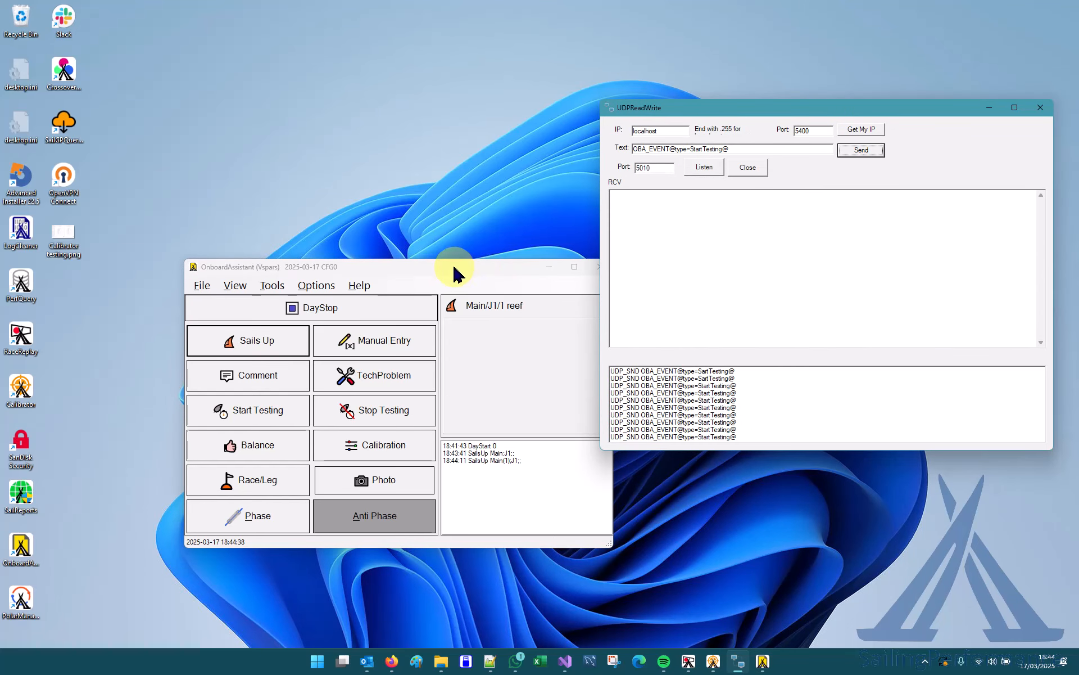
{"action": "left_click_drag", "start_coordinate": [453, 272], "coordinate": [414, 207]}
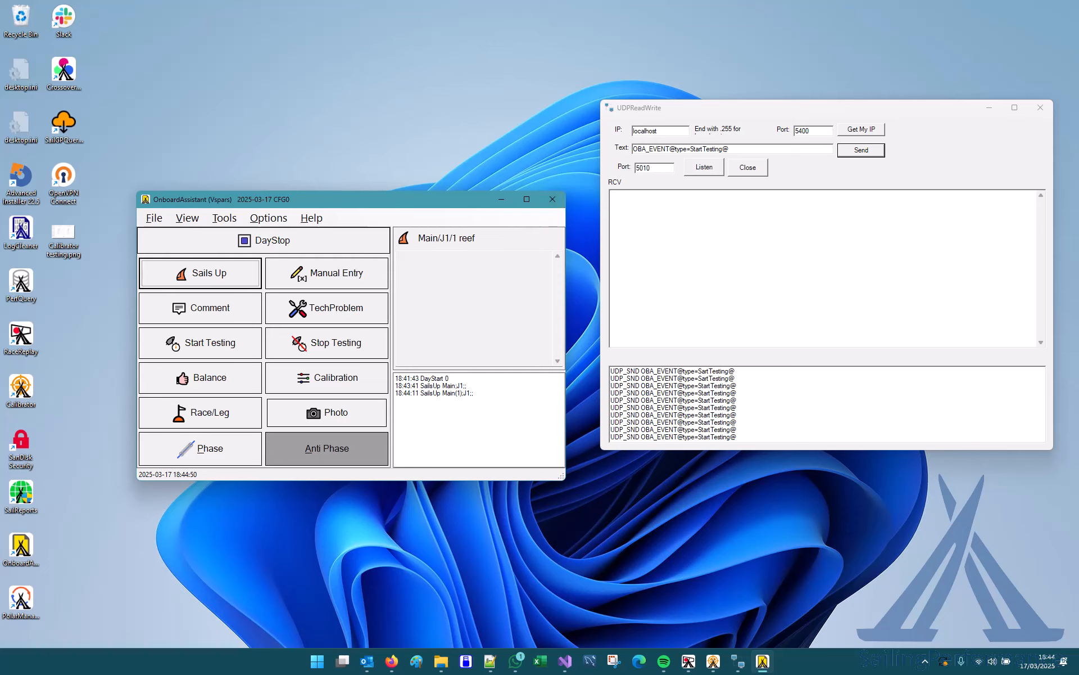
Replace the UDPReadWrite text with OBA_EVENT@type=SailsUp@attribute=Main;J2;;@ and send it to OnboardAssistant.
{"action": "key", "text": "alt+Tab"}
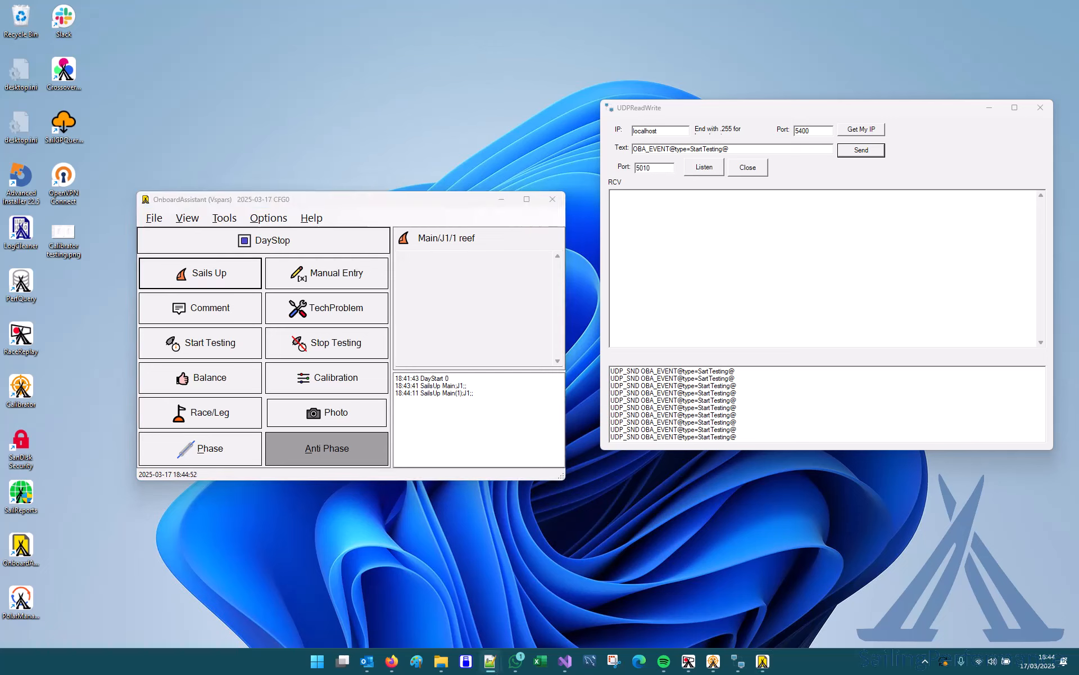
{"action": "left_click_drag", "start_coordinate": [754, 150], "coordinate": [530, 133]}
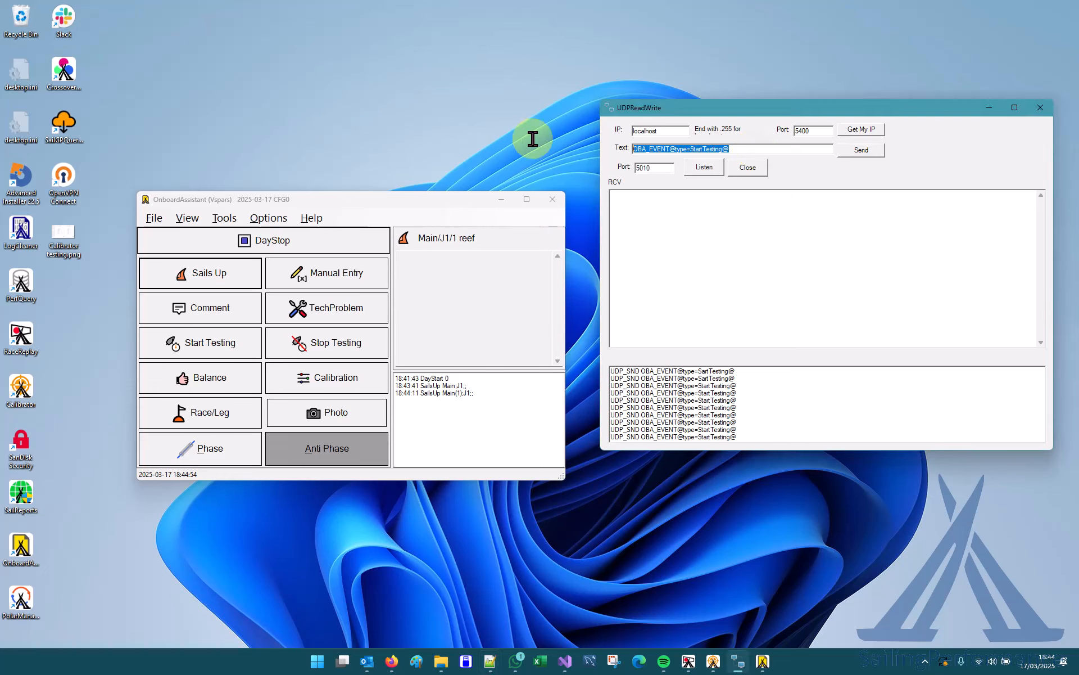
{"action": "type", "text": "OBA_EVENT@type=SailsUp@attribute=Main;J2;;@"}
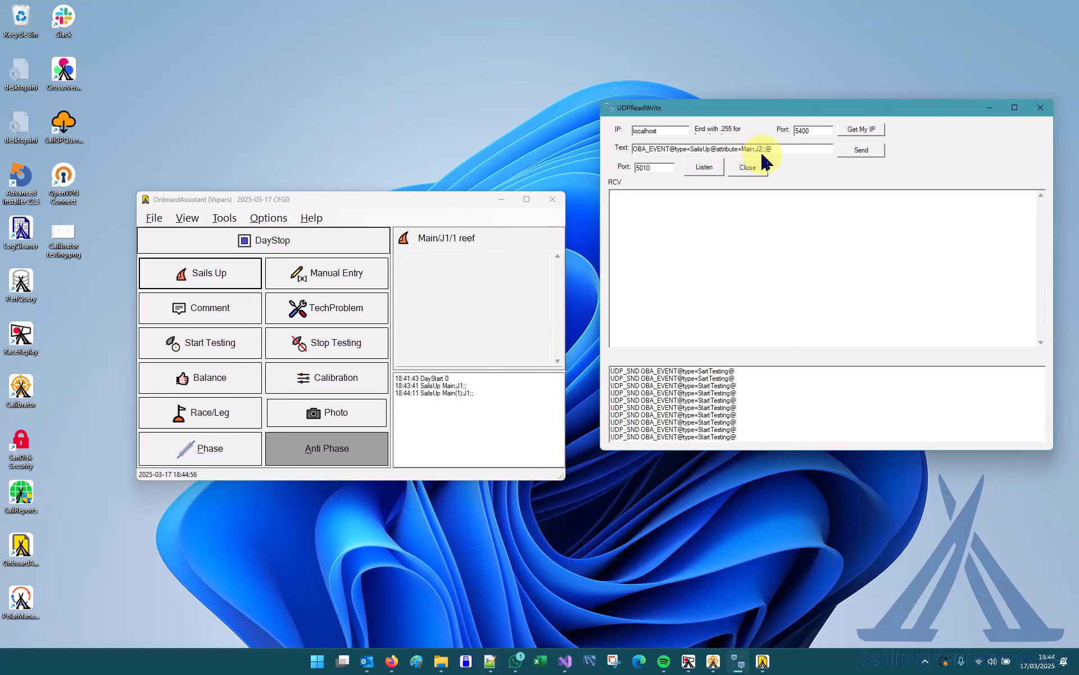
{"action": "left_click", "coordinate": [863, 150]}
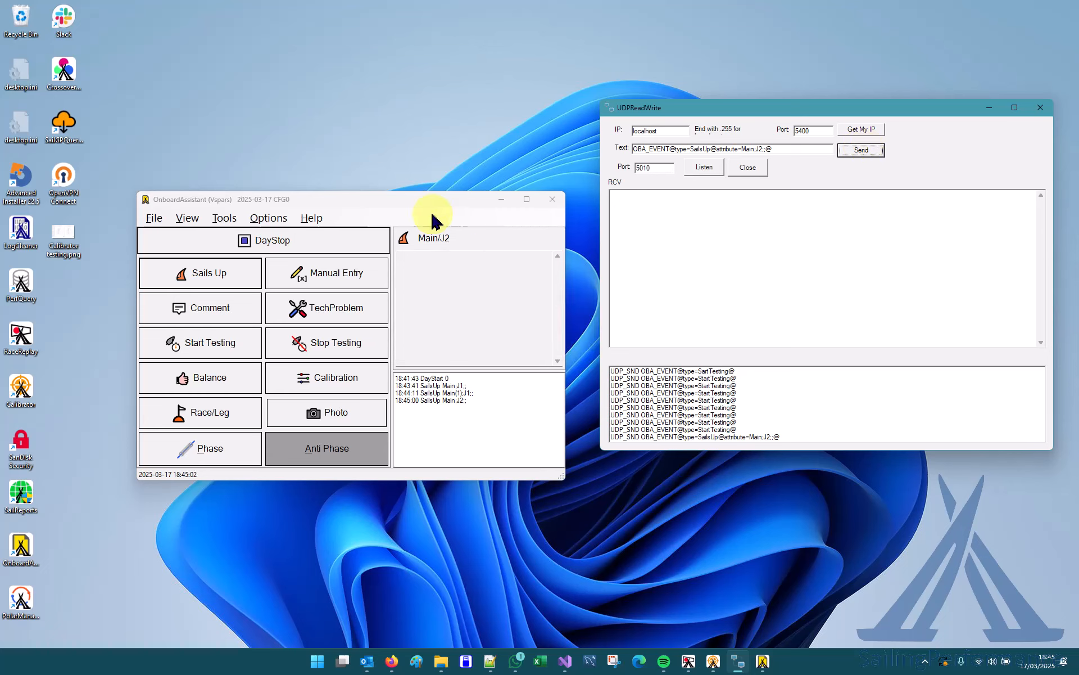
Open the Events Table in OnboardAssistant, check the newest SailsUp entry, and close the table.
{"action": "left_click", "coordinate": [275, 221]}
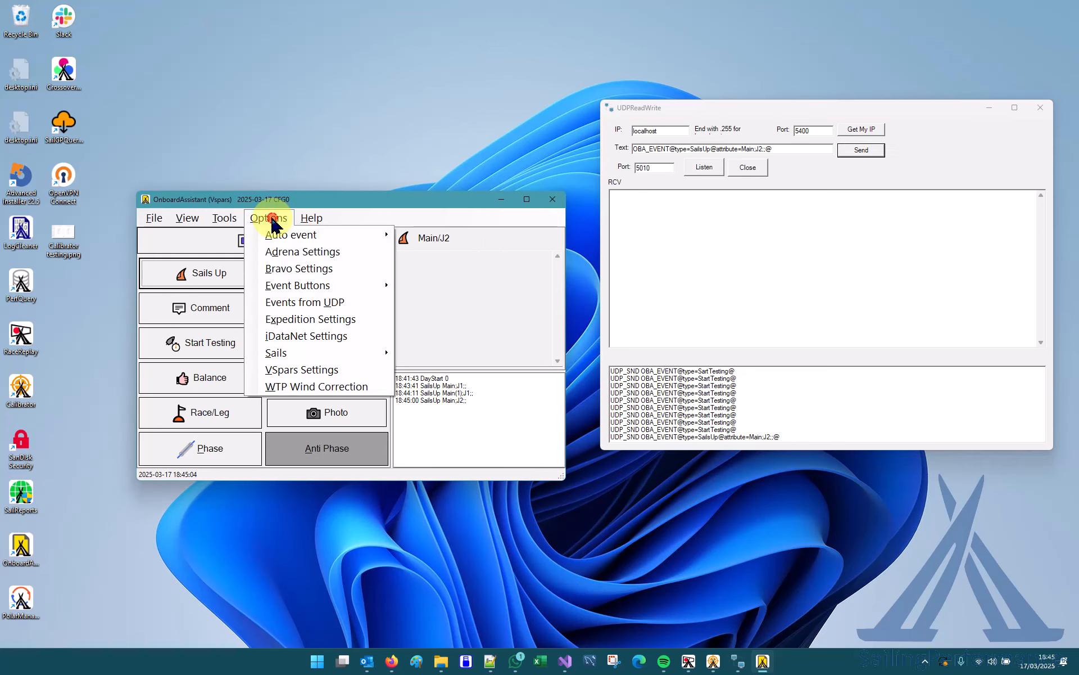
{"action": "mouse_move", "coordinate": [235, 223]}
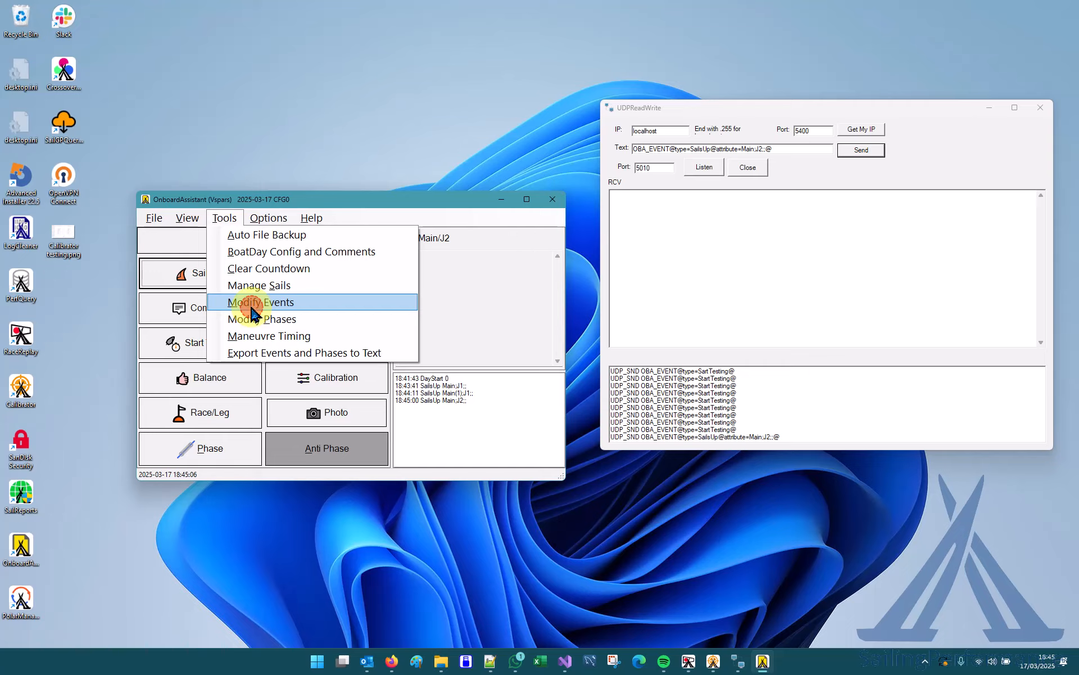
{"action": "left_click", "coordinate": [251, 310]}
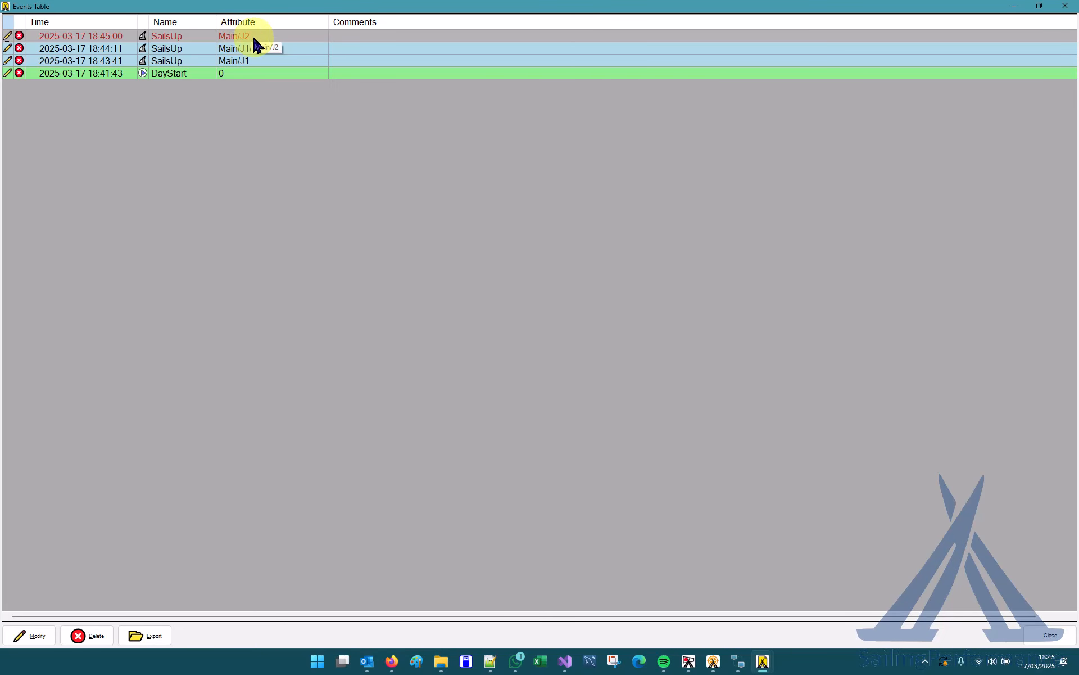
{"action": "left_click", "coordinate": [1066, 11]}
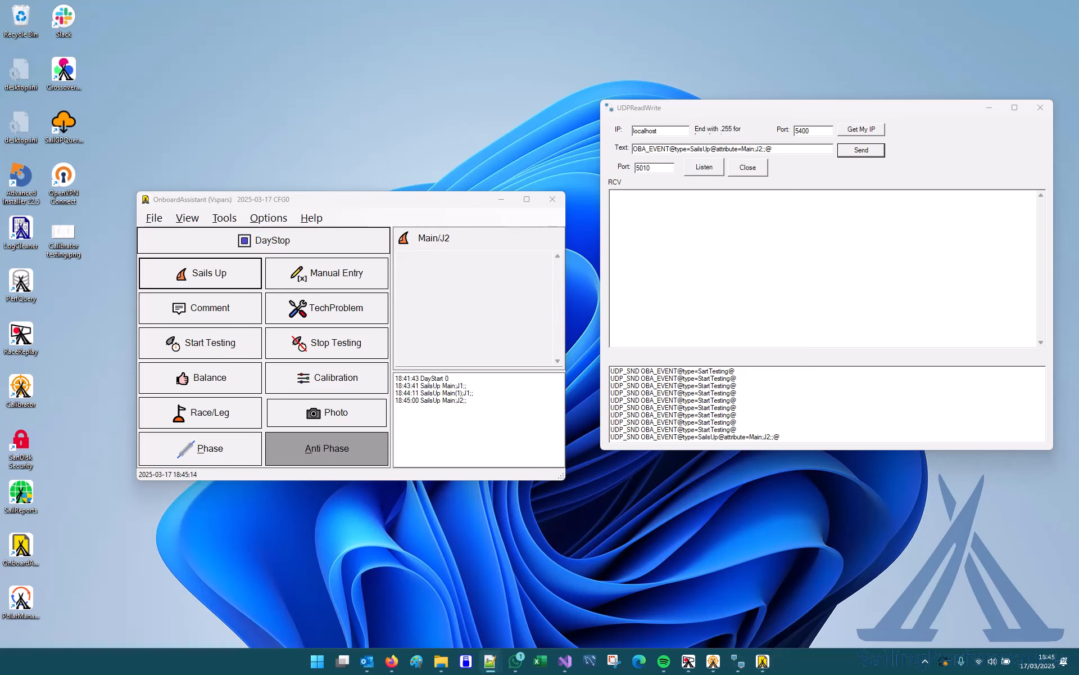
Replace the UDPReadWrite text with an OBA_EVENT ManualEntry message containing Waterballast=empty, SeaState=normal and a helmsman's name.
{"action": "left_click_drag", "start_coordinate": [790, 151], "coordinate": [598, 161]}
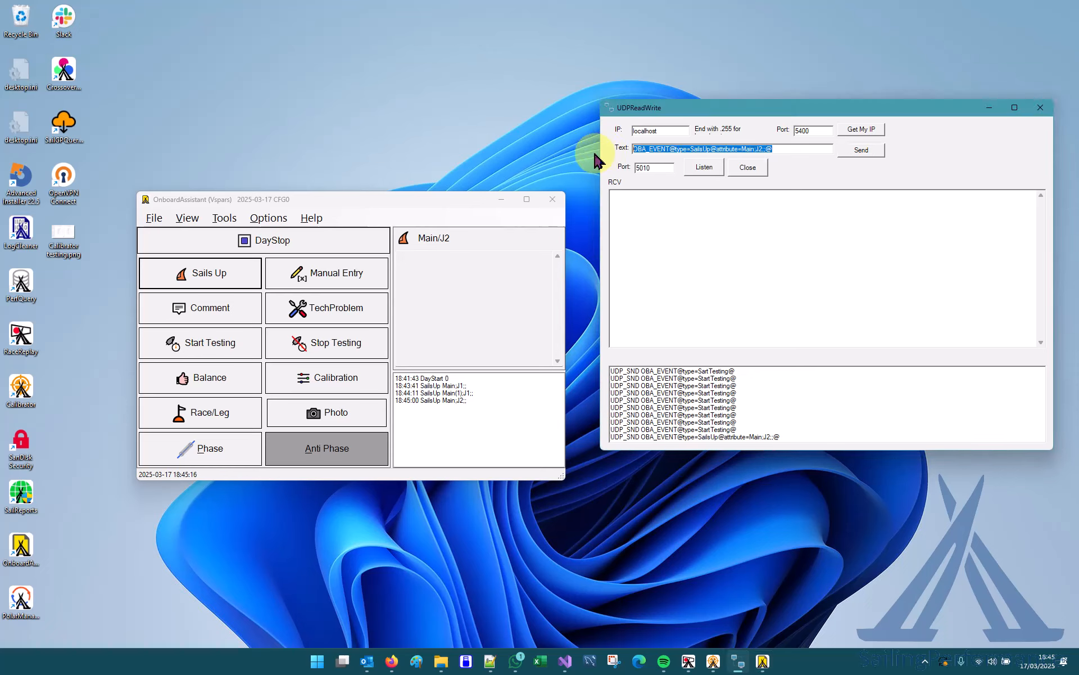
{"action": "type", "text": "OBA_EVENT@type=ManualEntry@attribute=Waterballast=empty;SeaState=normal;Helmsman=John@"}
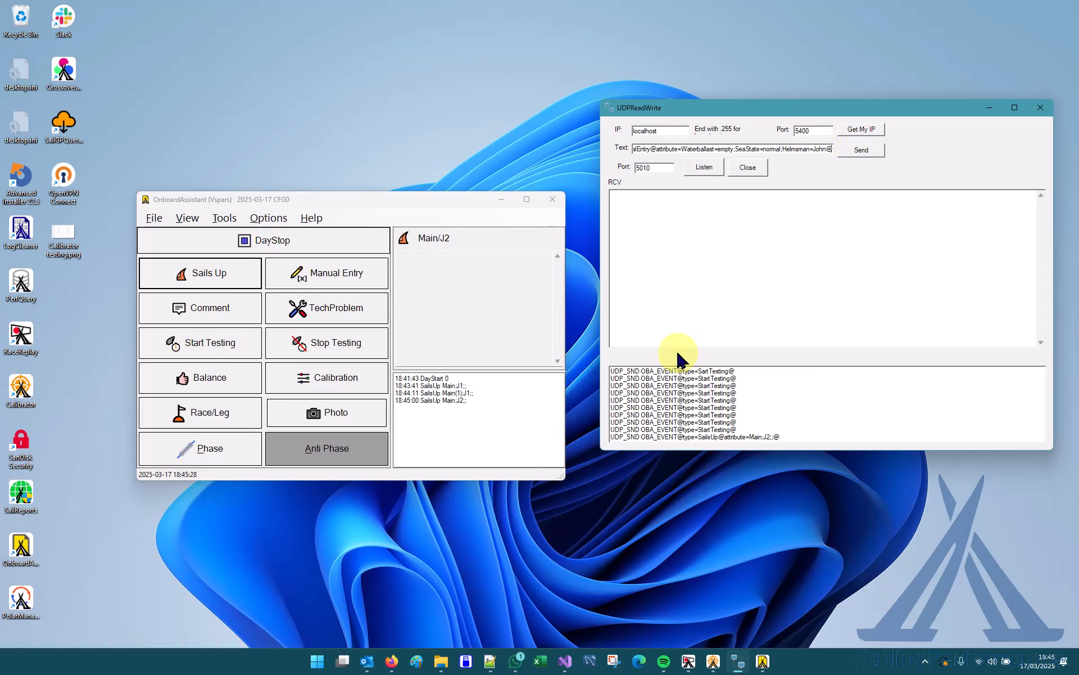
Record a Manual Entry event in OnboardAssistant with Waterballast empty, SeaState small and the last helmsman in the list.
{"action": "left_click", "coordinate": [338, 279]}
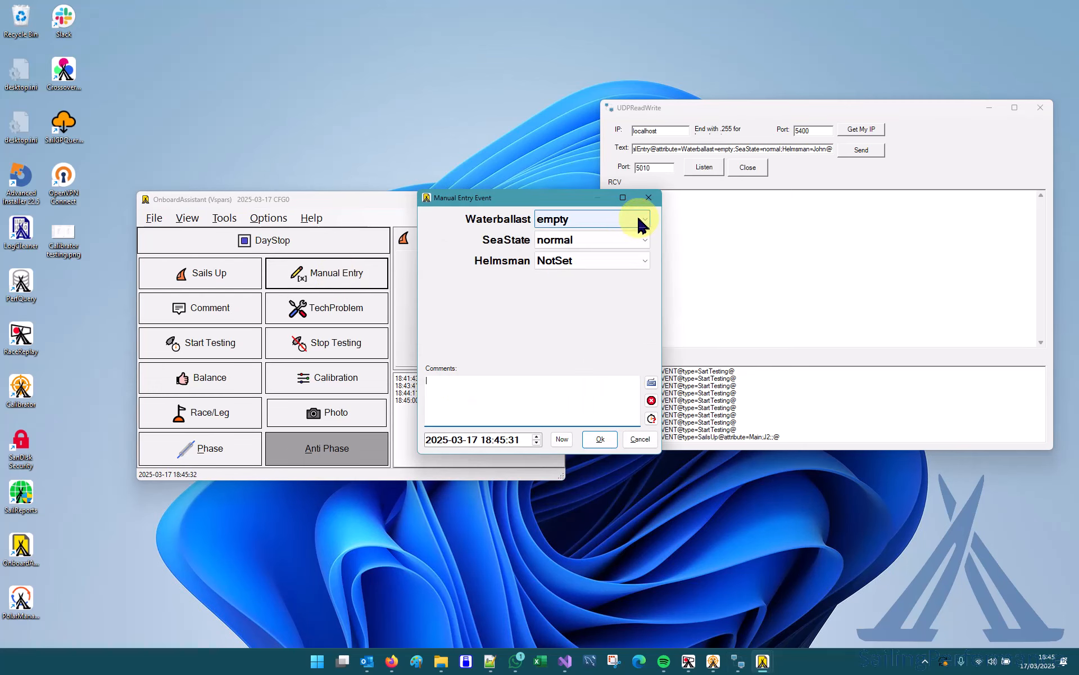
{"action": "left_click", "coordinate": [594, 242]}
{"action": "left_click", "coordinate": [594, 252]}
{"action": "left_click", "coordinate": [591, 266]}
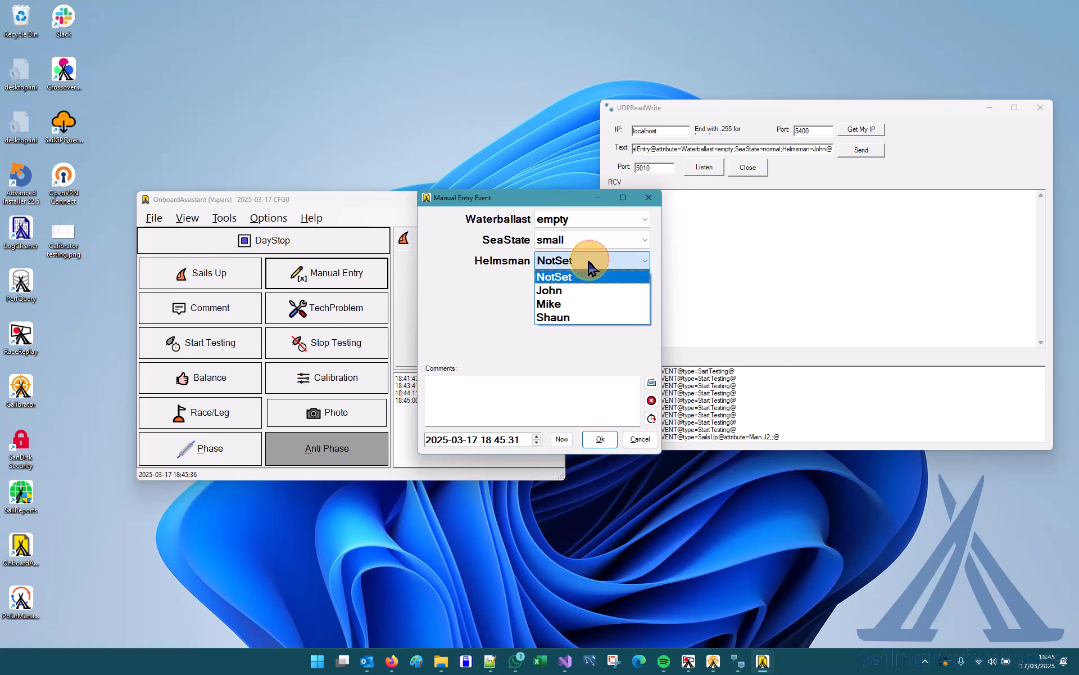
{"action": "left_click", "coordinate": [578, 318]}
{"action": "left_click", "coordinate": [600, 441]}
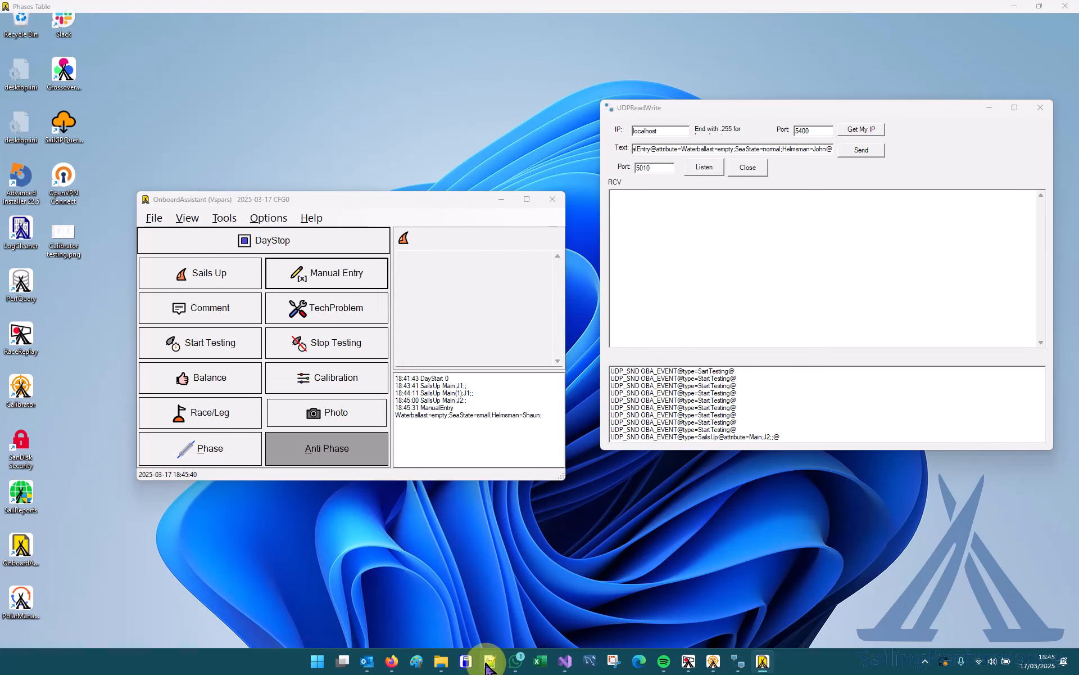
Reload MyBoat_250317_0.ev.xml in Notepad++, examine the attribute string of the ManualEntry event, and minimize the editor.
{"action": "mouse_move", "coordinate": [490, 659]}
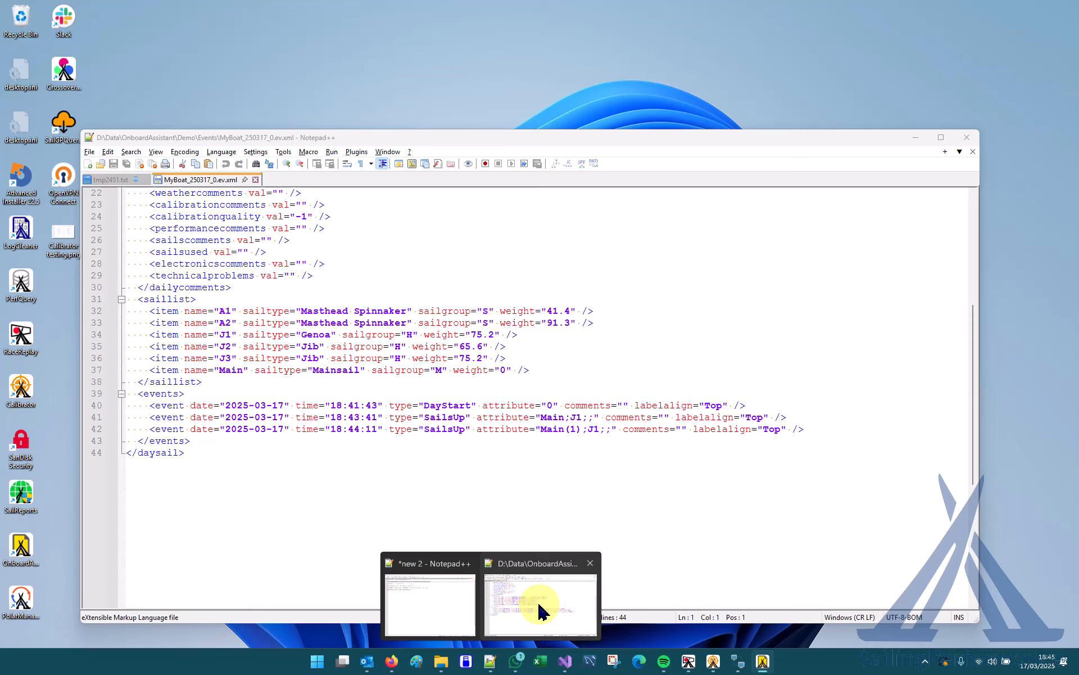
{"action": "left_click", "coordinate": [540, 611]}
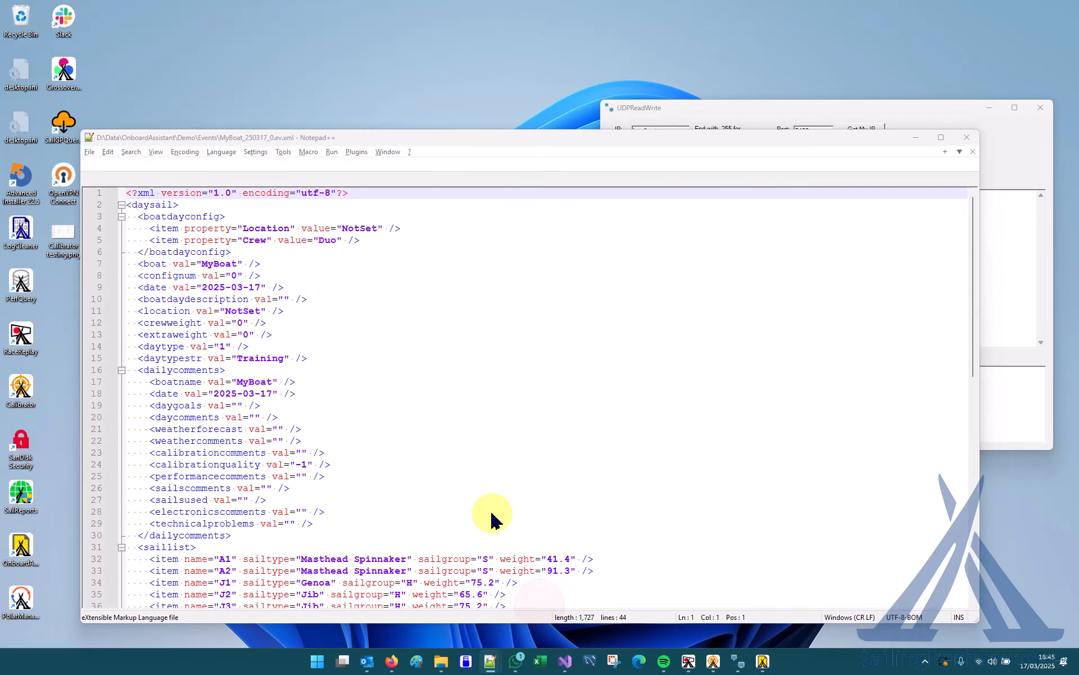
{"action": "left_click", "coordinate": [584, 379]}
{"action": "scroll", "coordinate": [551, 401], "scroll_direction": "down", "scroll_amount": 4}
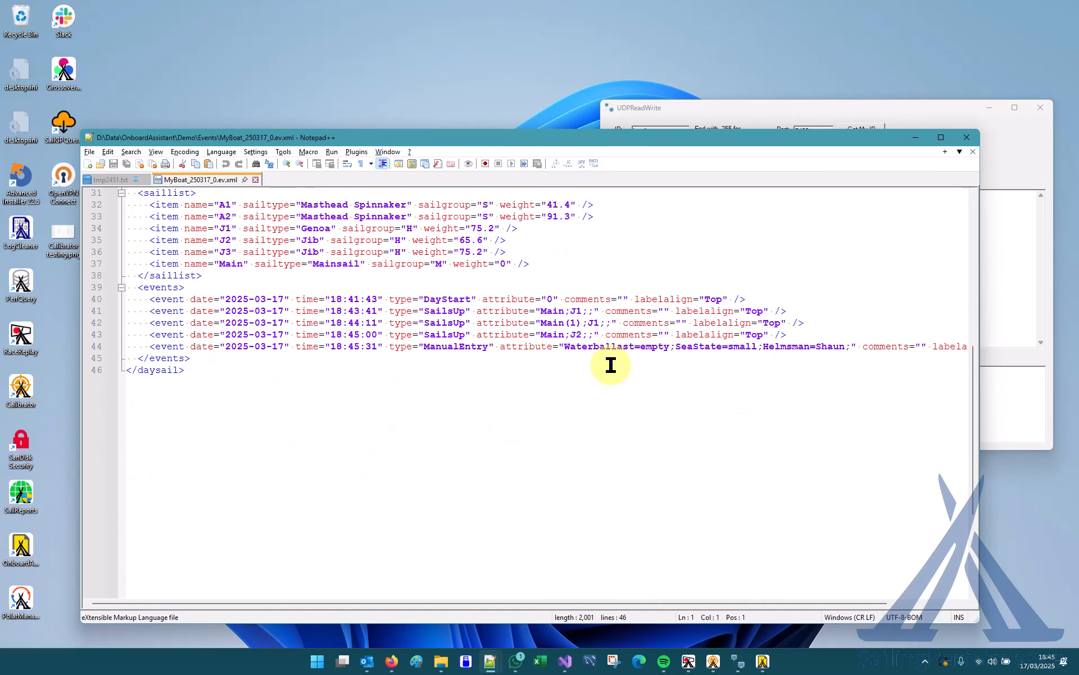
{"action": "left_click_drag", "start_coordinate": [564, 350], "coordinate": [853, 348]}
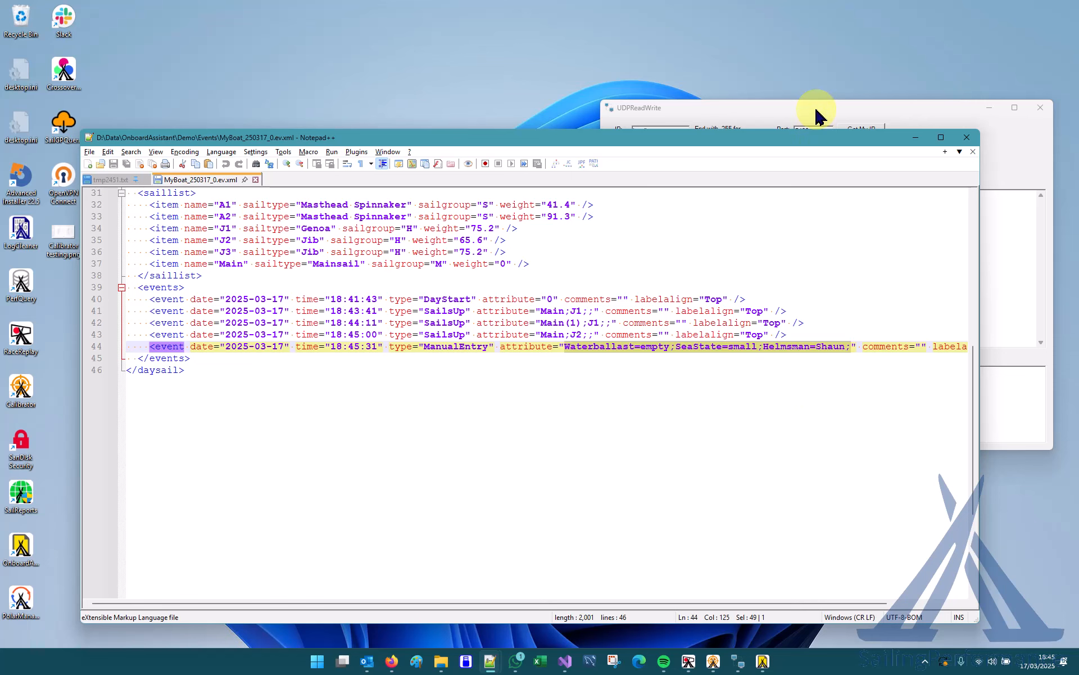
{"action": "left_click", "coordinate": [918, 139]}
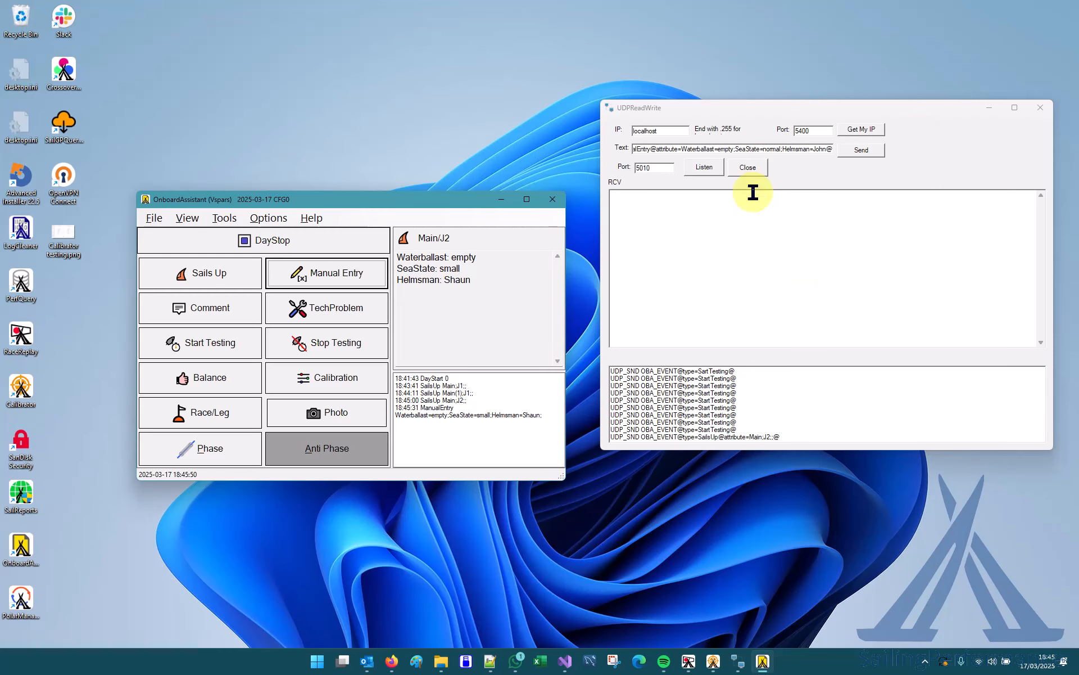
Send the prepared ManualEntry message from UDPReadWrite to OnboardAssistant.
{"action": "left_click", "coordinate": [862, 150]}
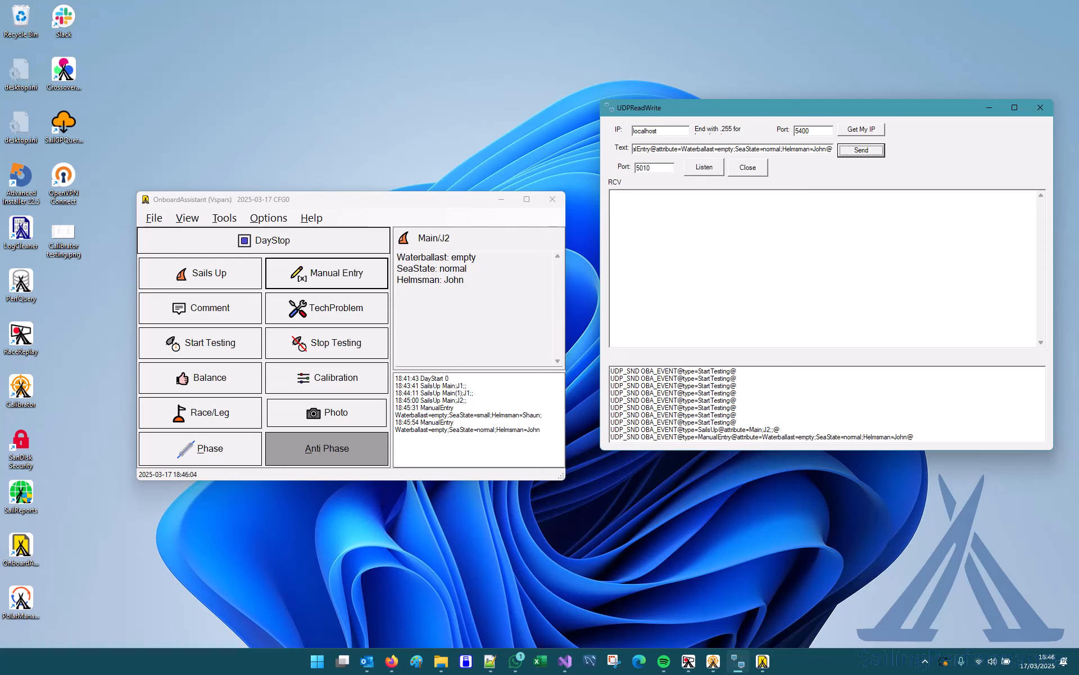
Replace the UDPReadWrite text with OBA_EVENT@type=StartTesting@comments=starting a test@ and send it.
{"action": "key", "text": "alt+Tab"}
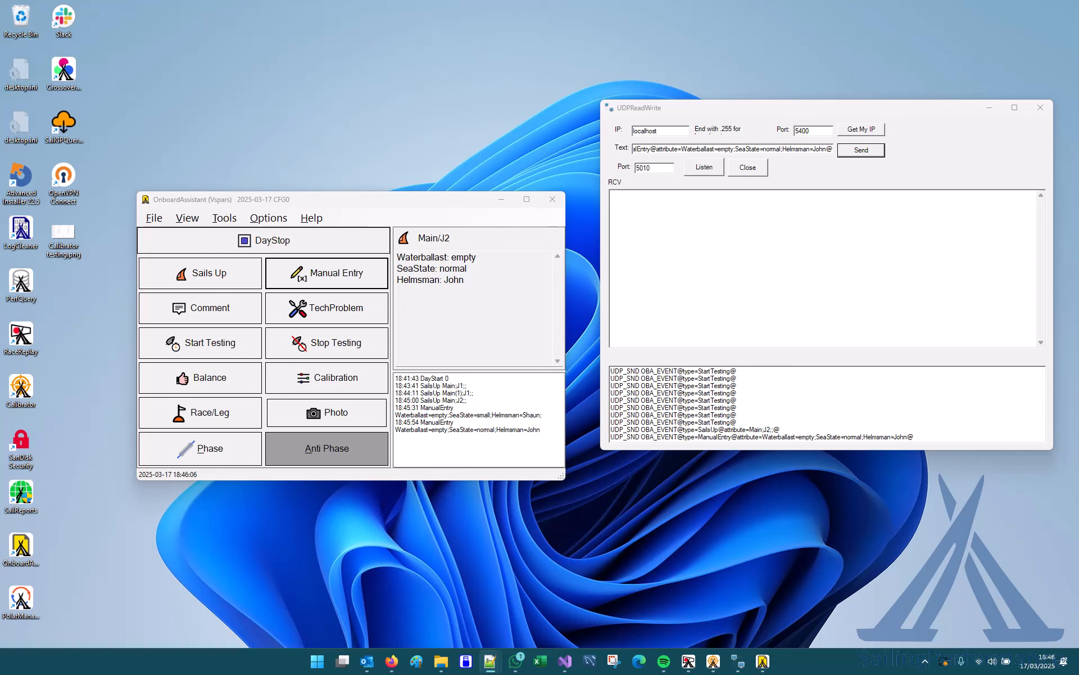
{"action": "left_click", "coordinate": [761, 146]}
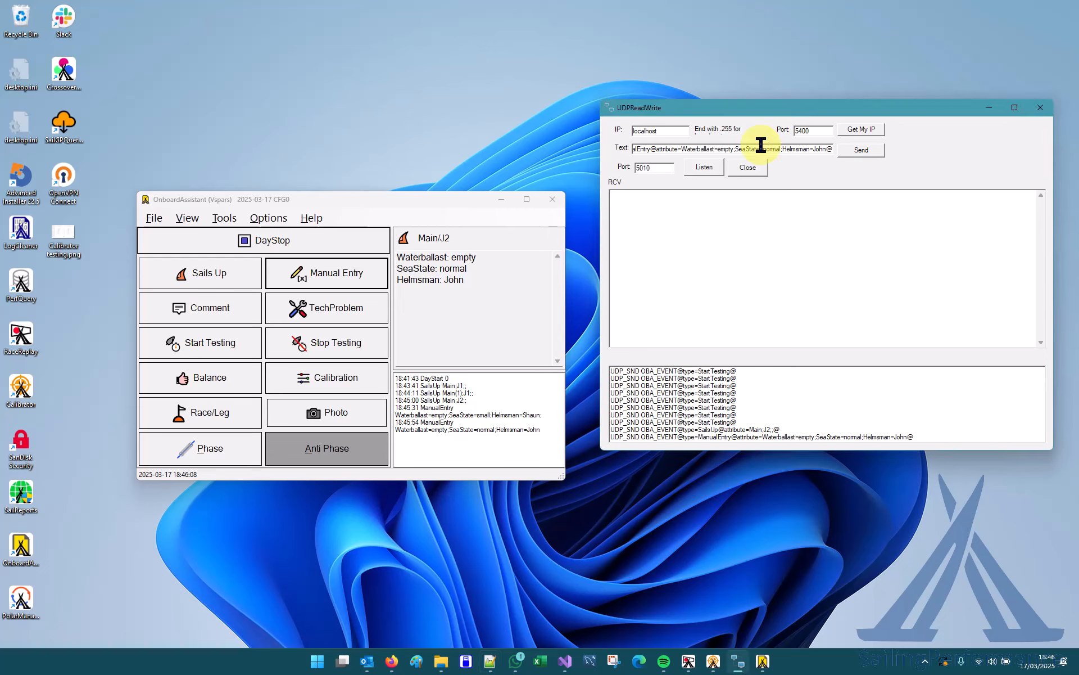
{"action": "type", "text": "EVENT@type=StartTesting@comments=starting a test@"}
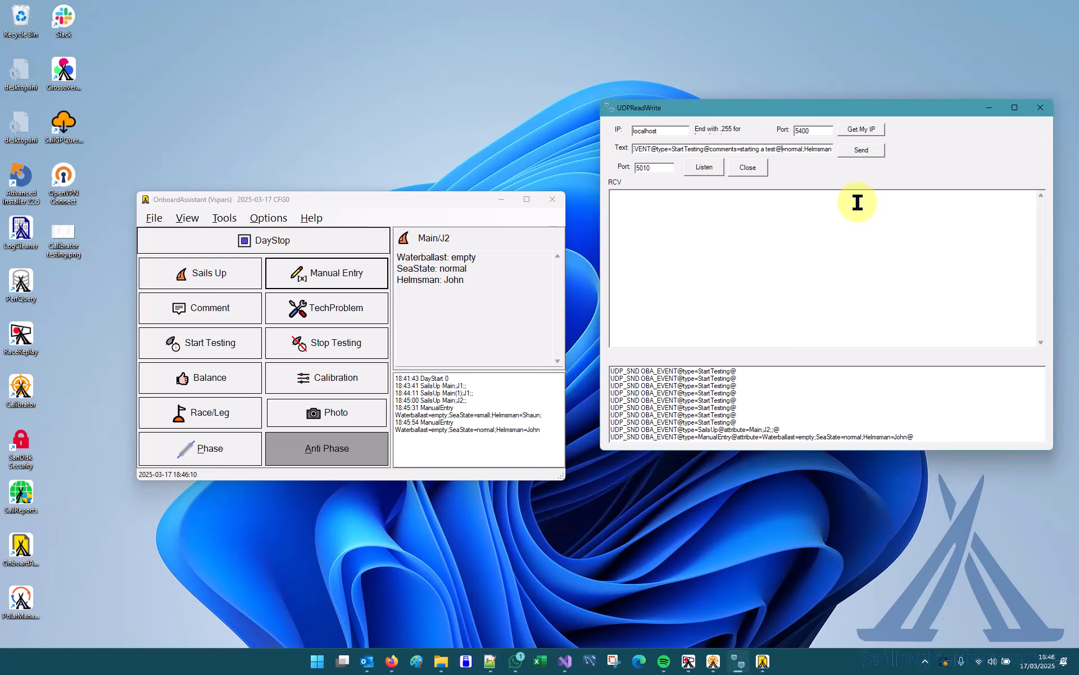
{"action": "left_click_drag", "start_coordinate": [802, 148], "coordinate": [551, 138]}
{"action": "key", "text": "BackSpace"}
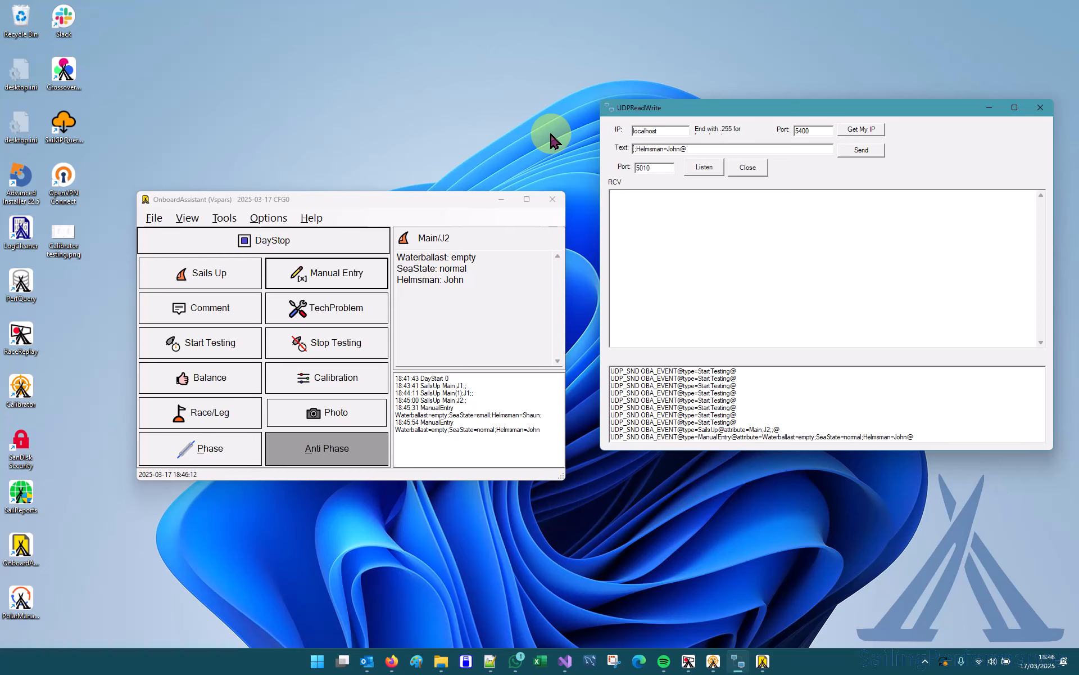
{"action": "type", "text": "OBA_EVENT@type=StartTesting@comments=starting a test@"}
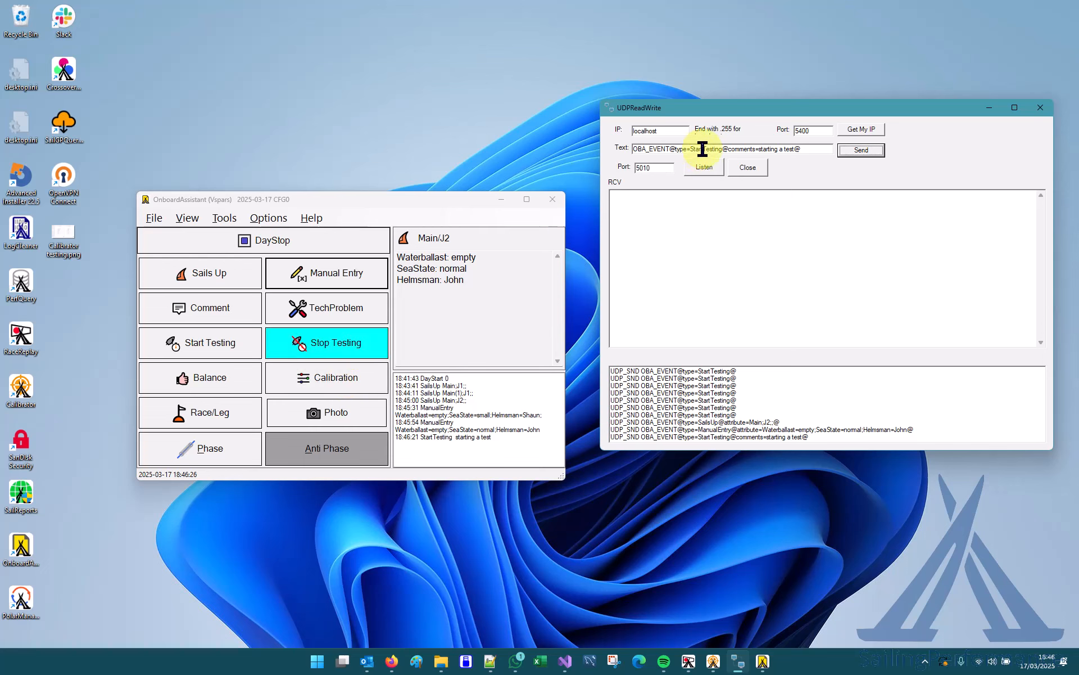
Record a Stop Testing event directly in OnboardAssistant.
{"action": "left_click", "coordinate": [344, 344]}
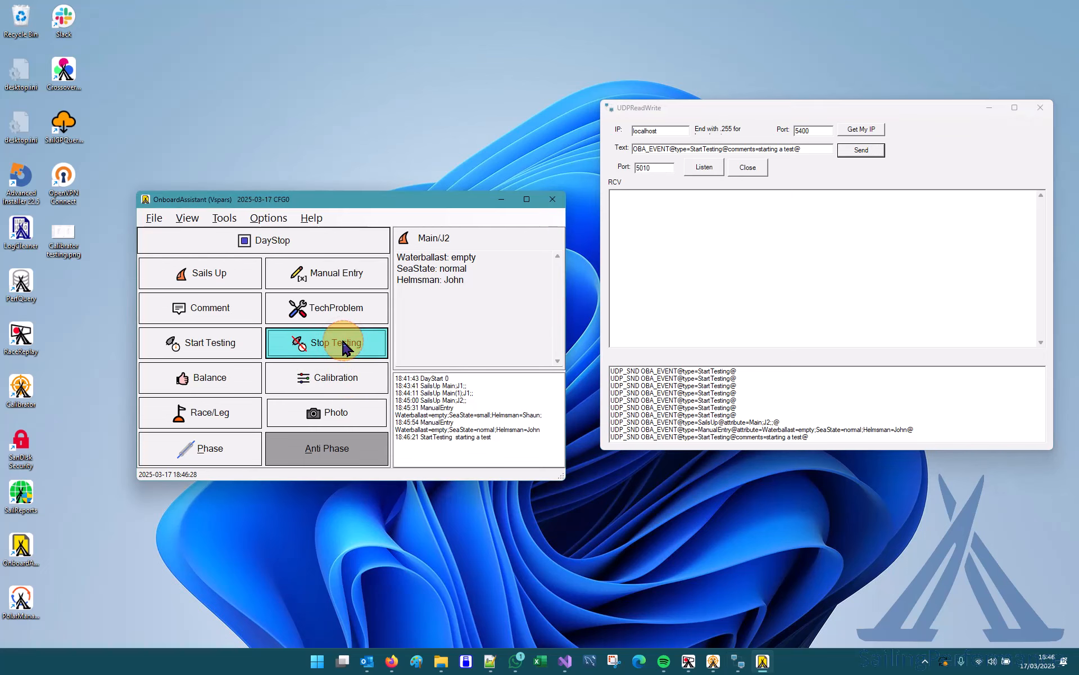
{"action": "left_click", "coordinate": [599, 401]}
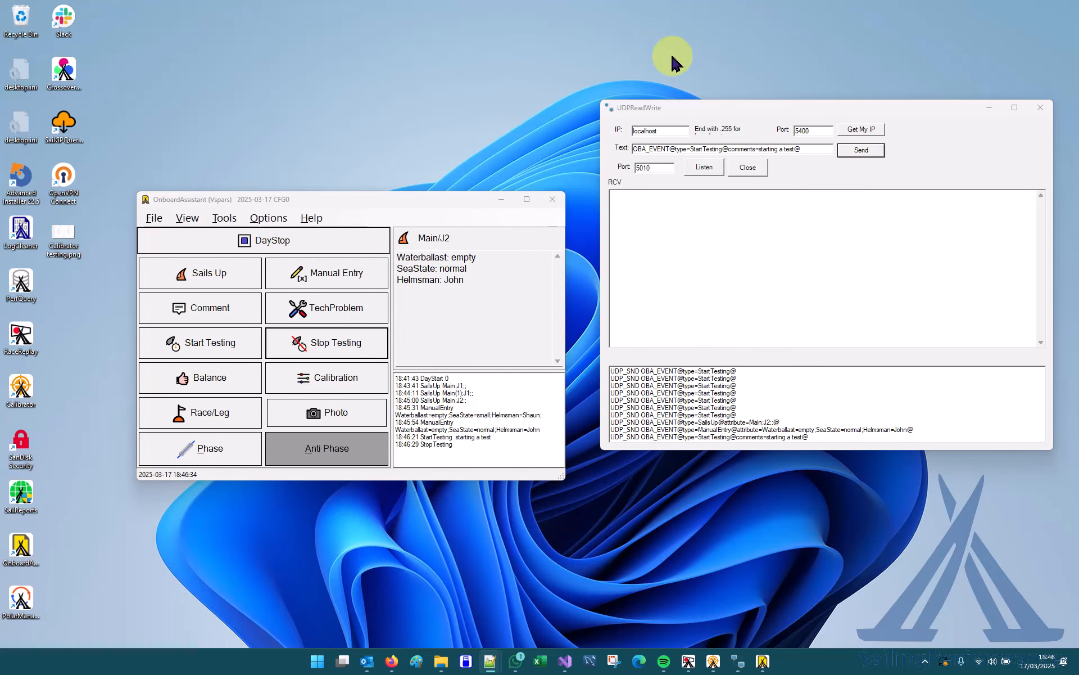
Replace the UDPReadWrite text with OBA_EVENT@type=GoodBalance@comments=going well@ and send it.
{"action": "left_click_drag", "start_coordinate": [817, 148], "coordinate": [560, 159]}
{"action": "key", "text": "BackSpace"}
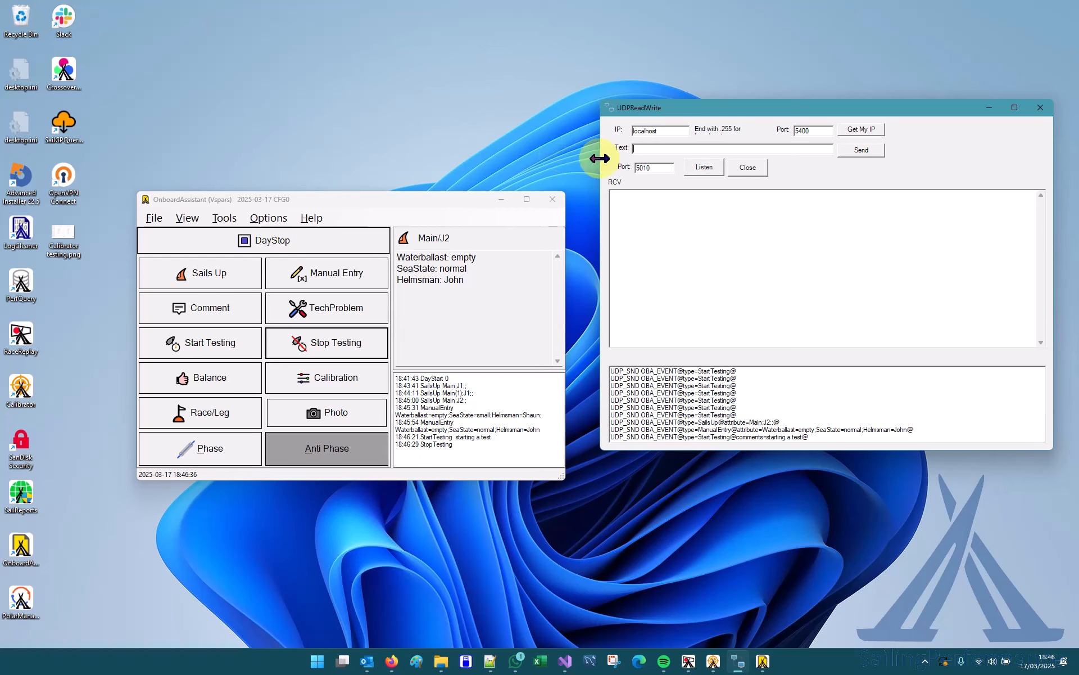
{"action": "key", "text": "alt+Tab"}
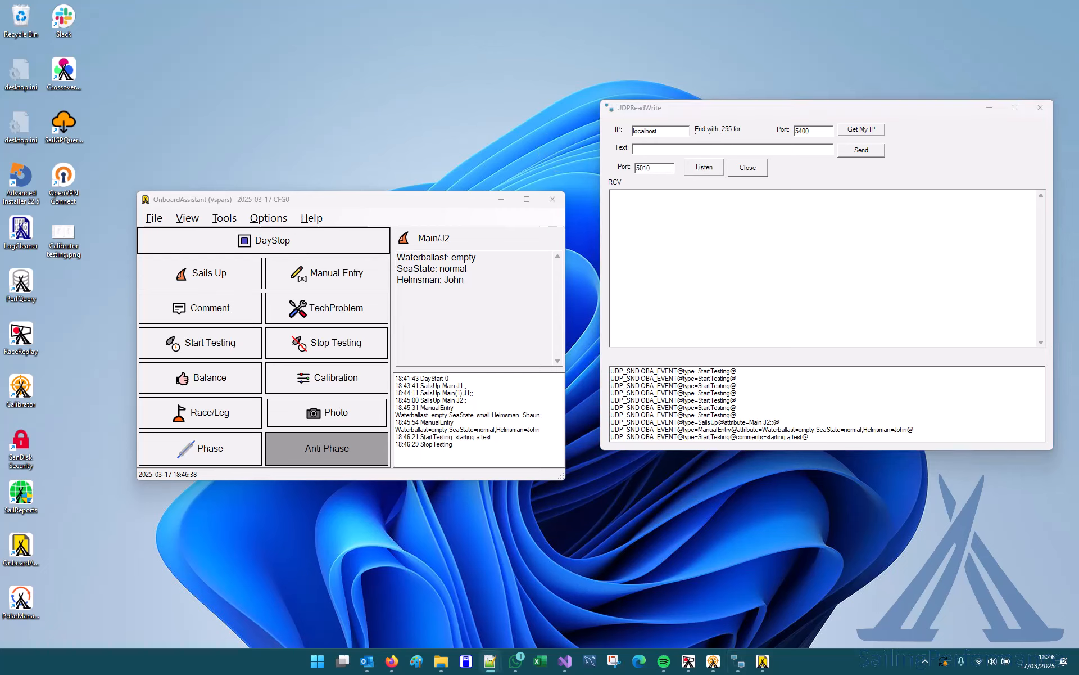
{"action": "left_click", "coordinate": [743, 147]}
{"action": "type", "text": "OBA_EVENT@type=GoodBalance@comments=going well@"}
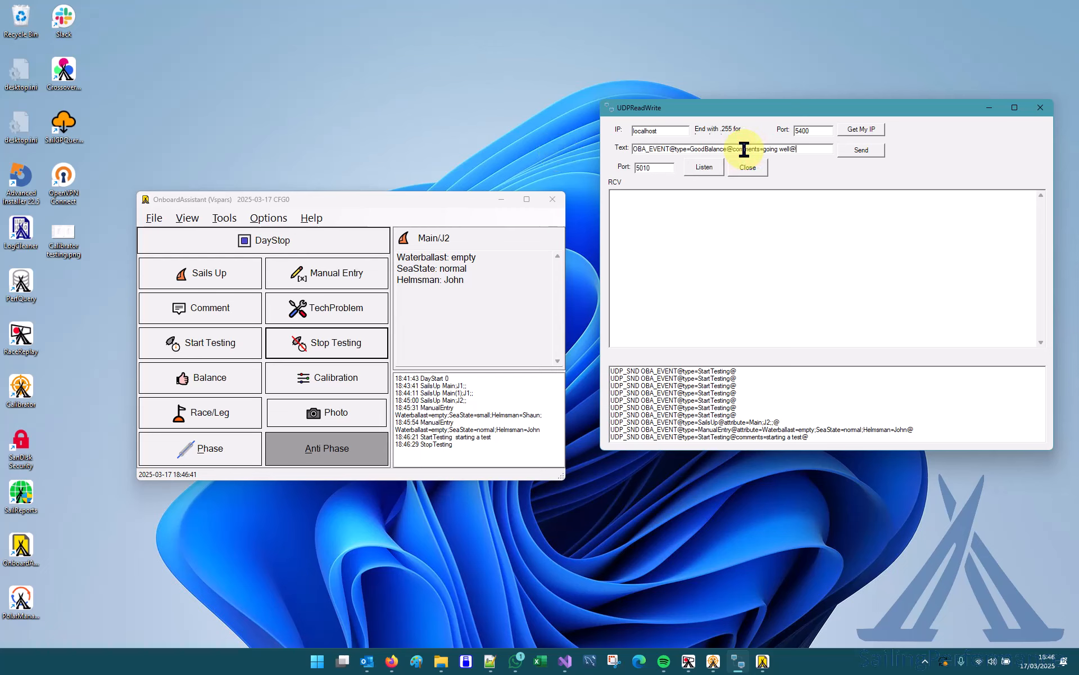
{"action": "left_click", "coordinate": [859, 150]}
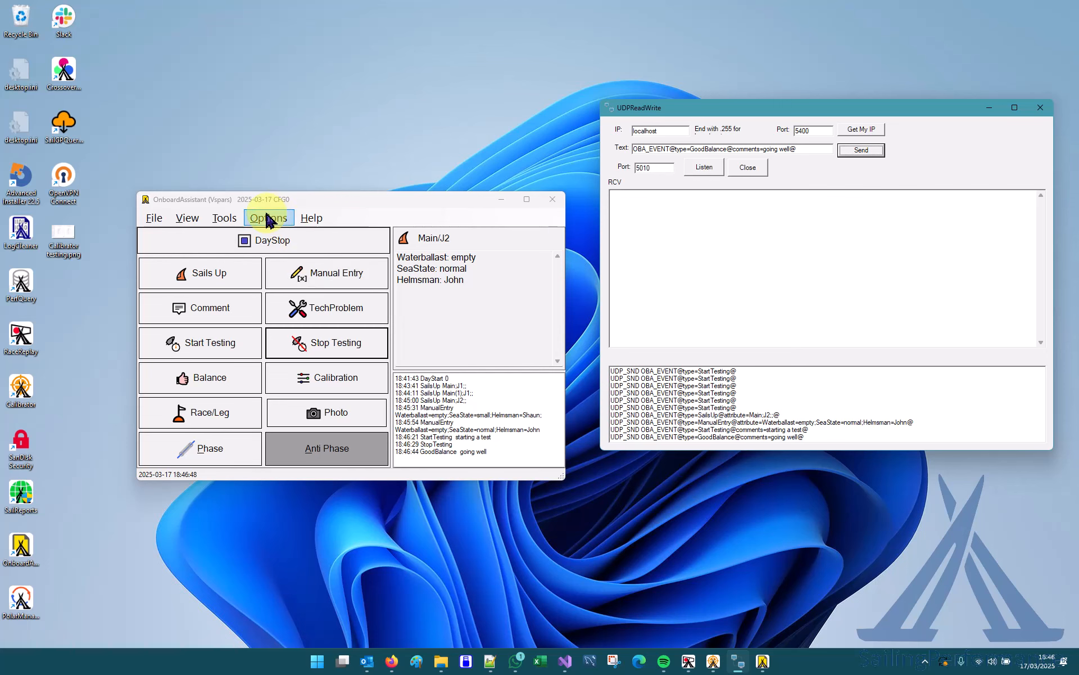
Review all recorded events and their comments in OnboardAssistant's Events Table, and close it.
{"action": "left_click", "coordinate": [225, 218]}
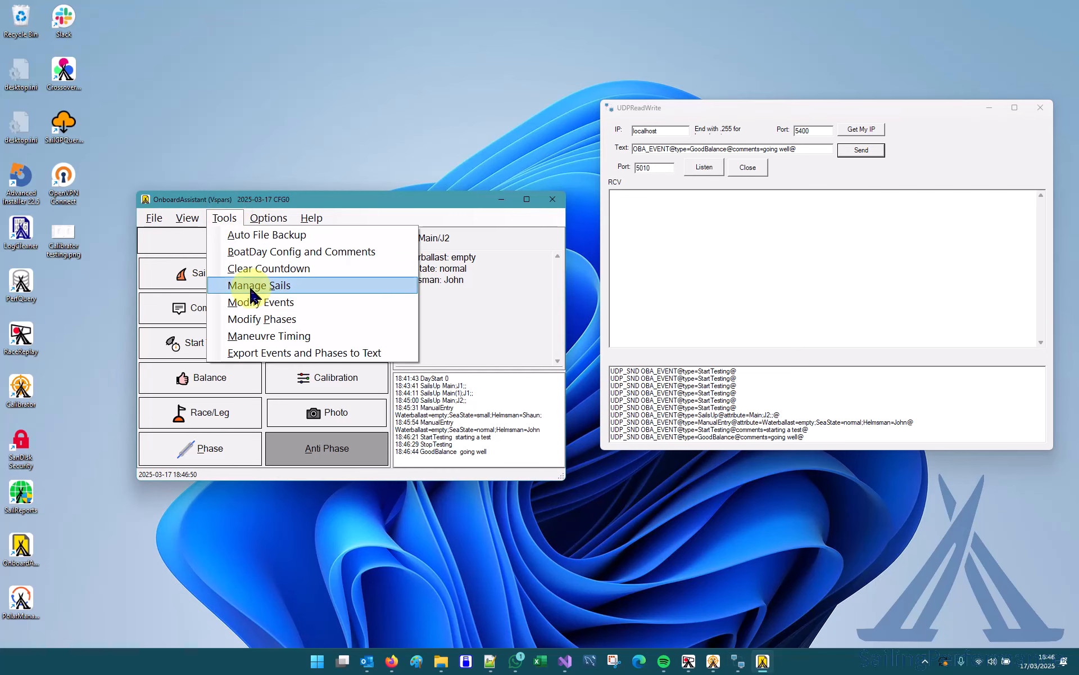
{"action": "left_click", "coordinate": [251, 303]}
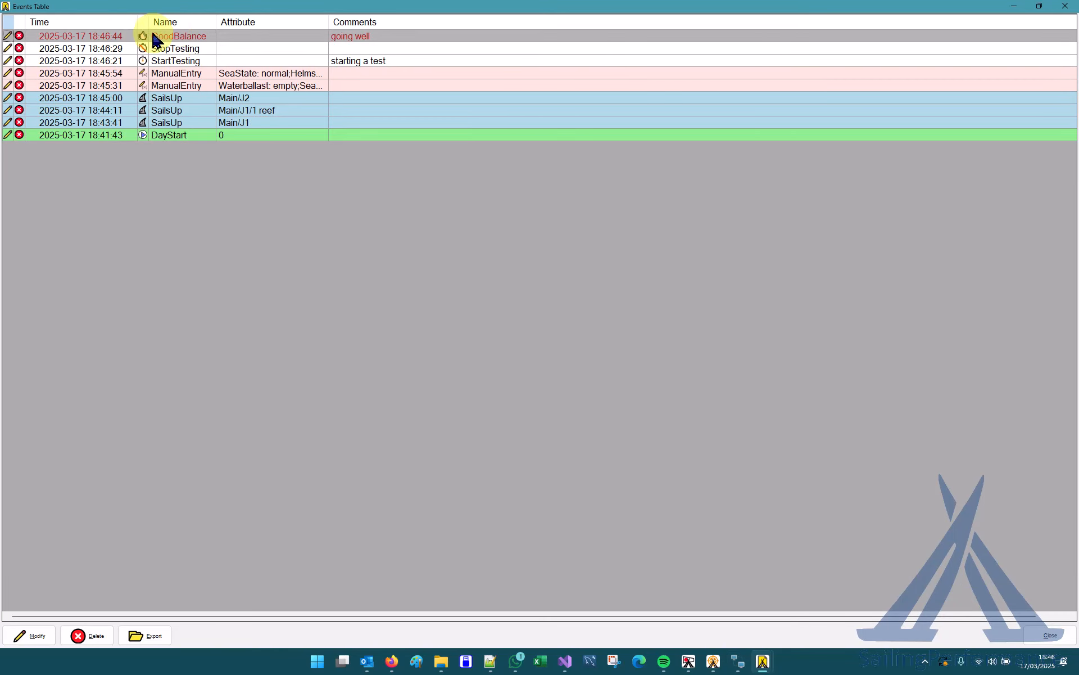
{"action": "left_click", "coordinate": [1050, 635]}
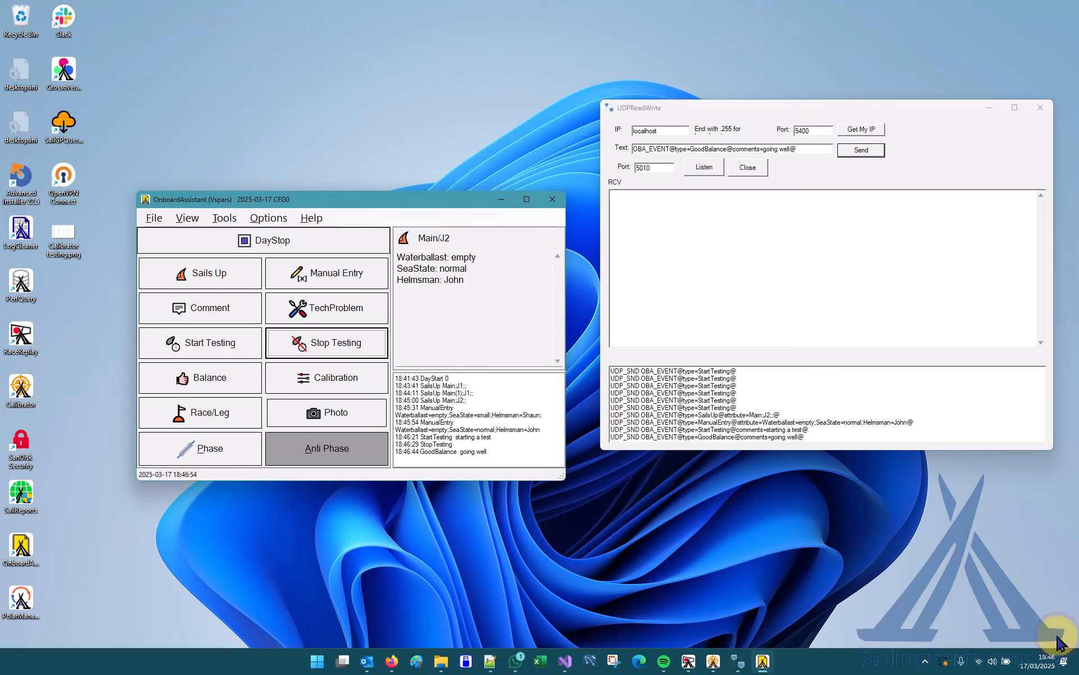